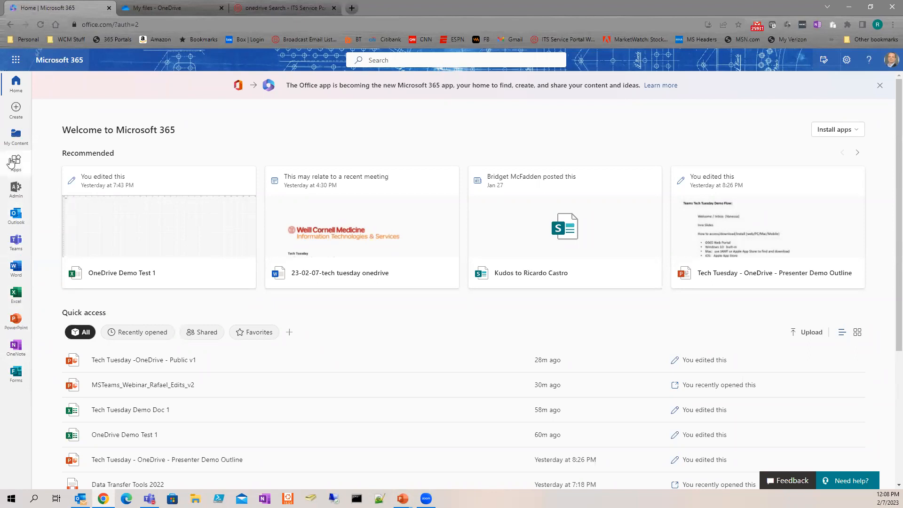
# Step: Show the Microsoft 365 apps panel, then go to the browser tab with OneDrive My files
pyautogui.click(15, 65)
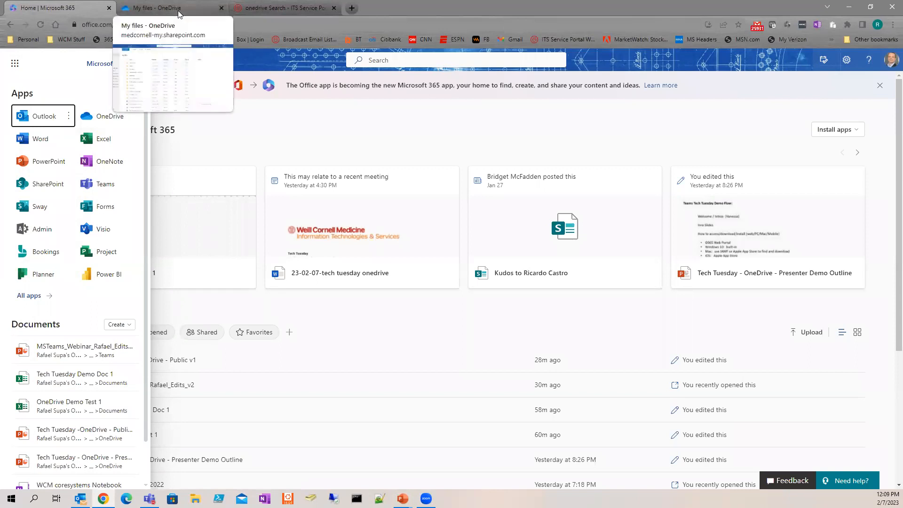
pyautogui.click(177, 10)
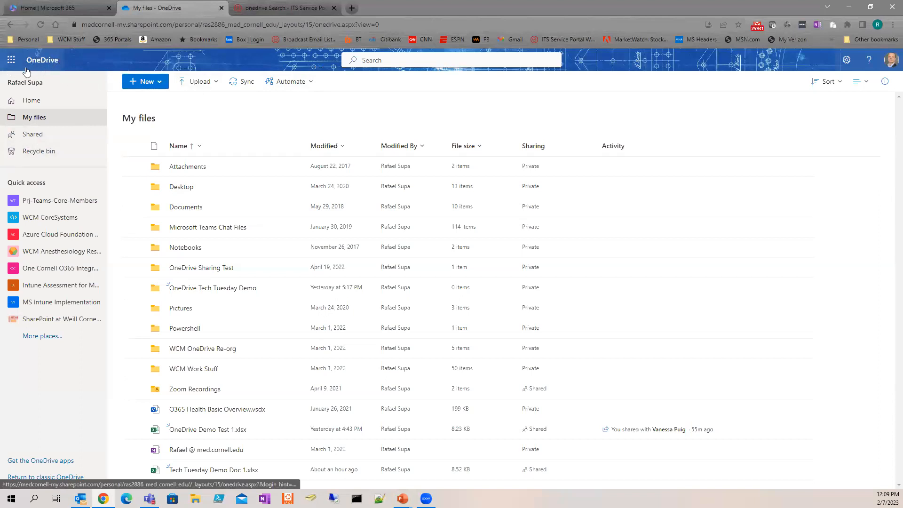
# Step: Bring up the OneDrive Settings panel with themes, language, dark mode and password options
pyautogui.click(10, 59)
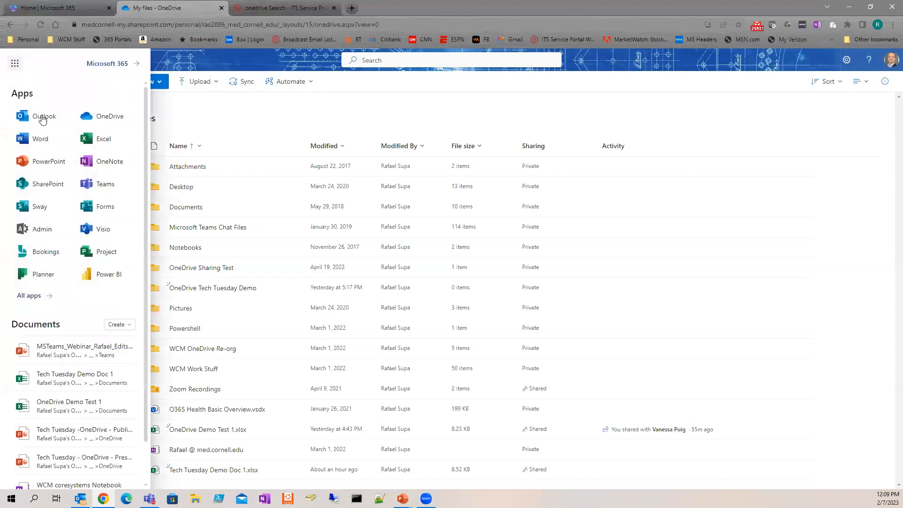
pyautogui.click(214, 60)
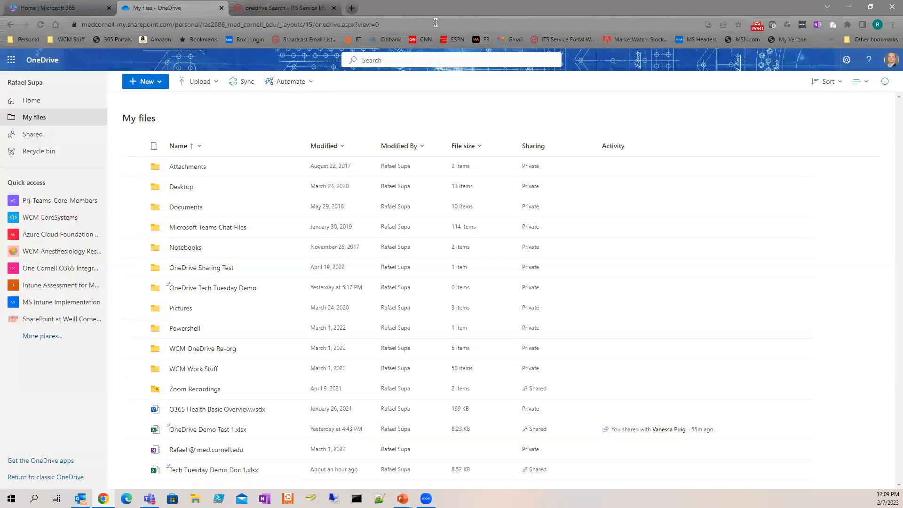
pyautogui.click(410, 60)
pyautogui.click(845, 61)
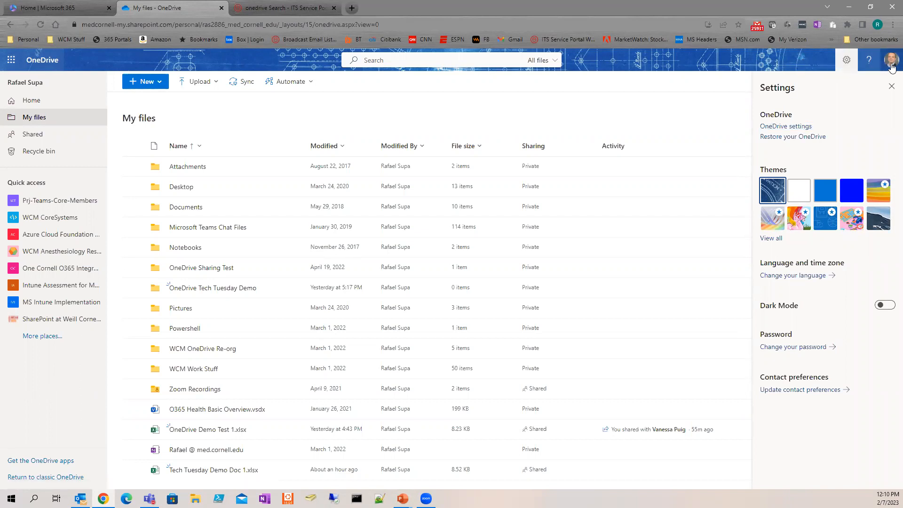
# Step: Close Settings, briefly view the signed-in account panel, then dismiss it
pyautogui.click(891, 86)
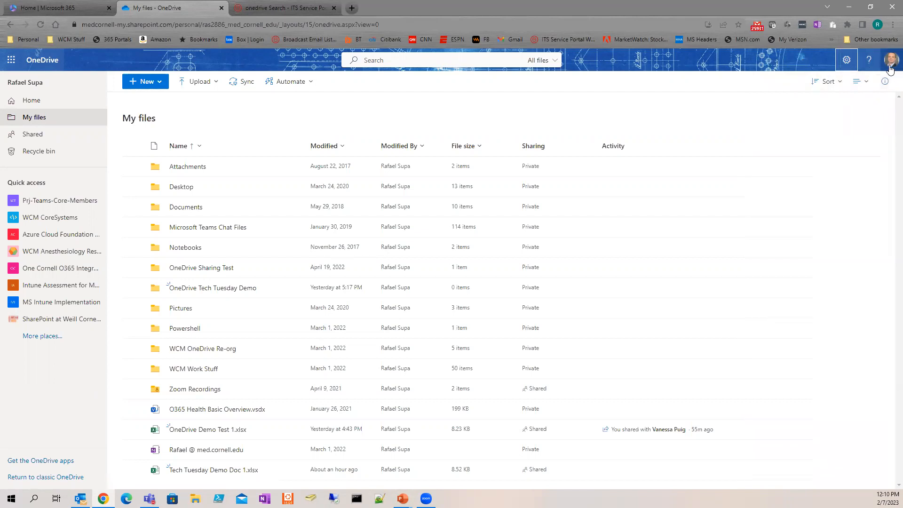
pyautogui.click(889, 66)
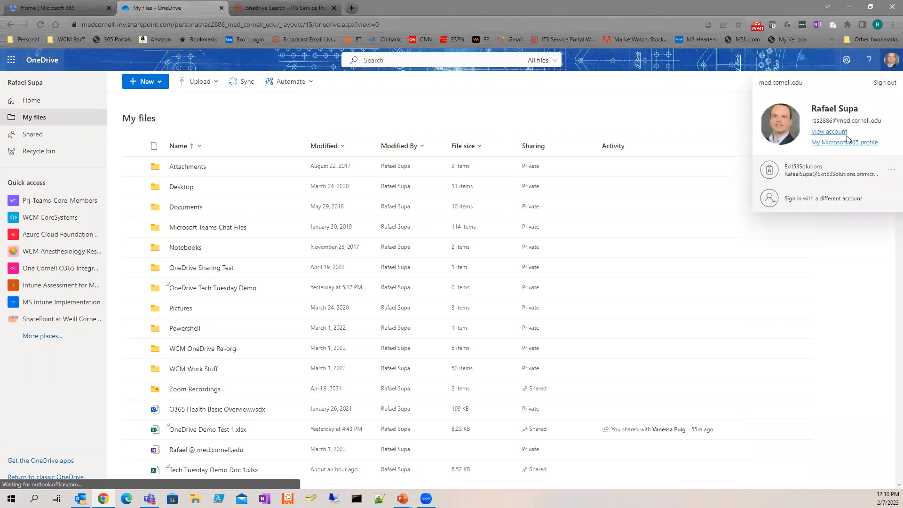
pyautogui.click(740, 65)
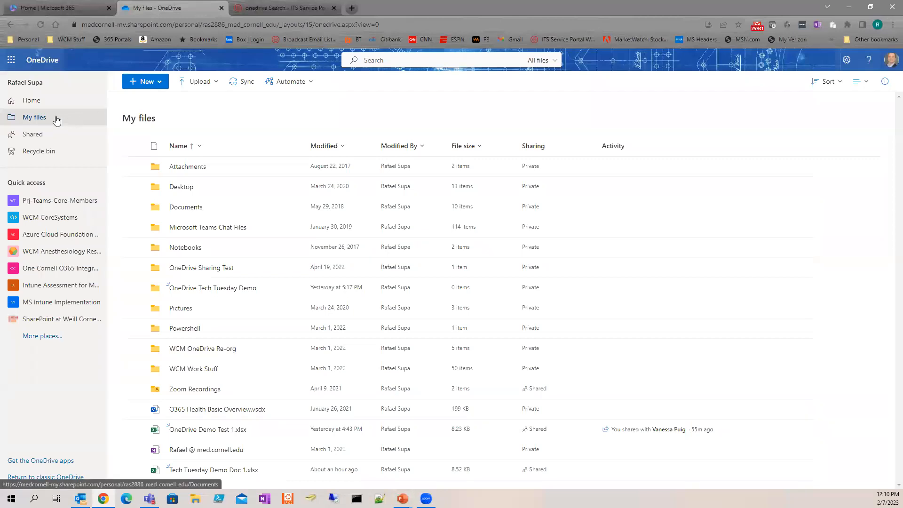
pyautogui.click(32, 101)
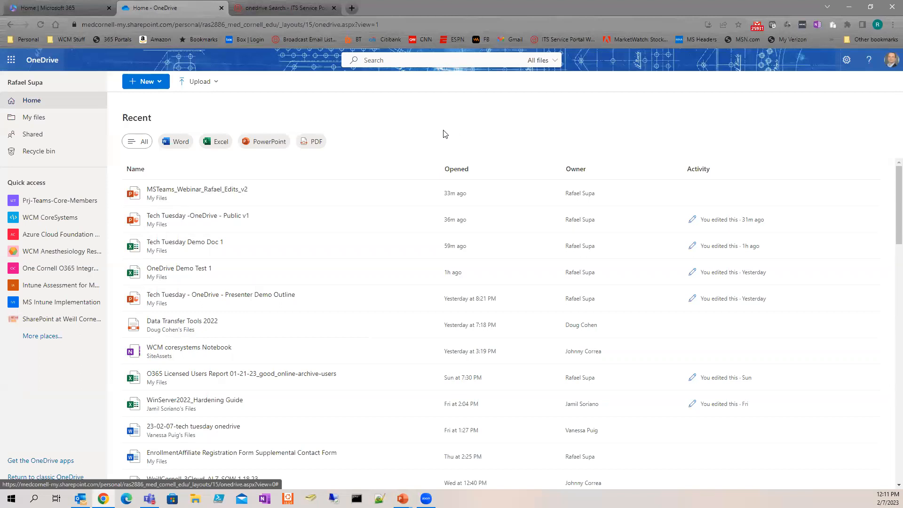
pyautogui.click(159, 87)
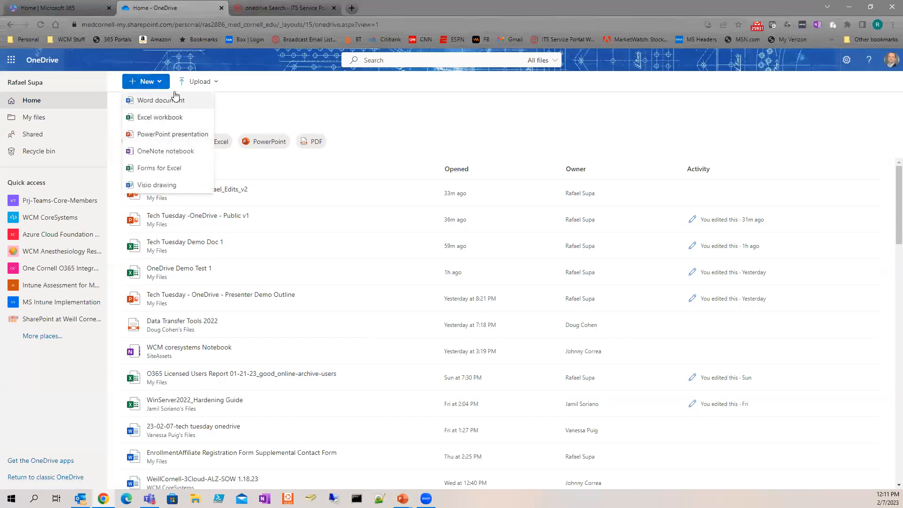
pyautogui.click(275, 103)
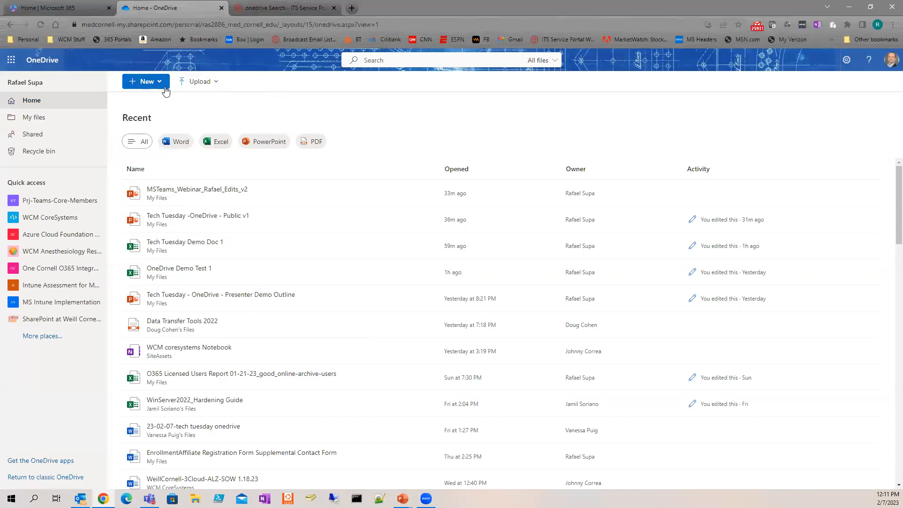
pyautogui.click(217, 85)
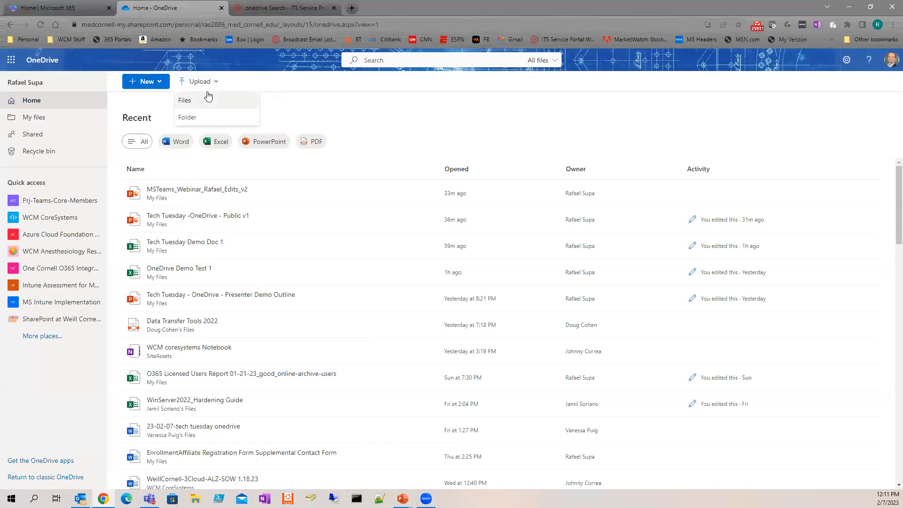
pyautogui.click(357, 115)
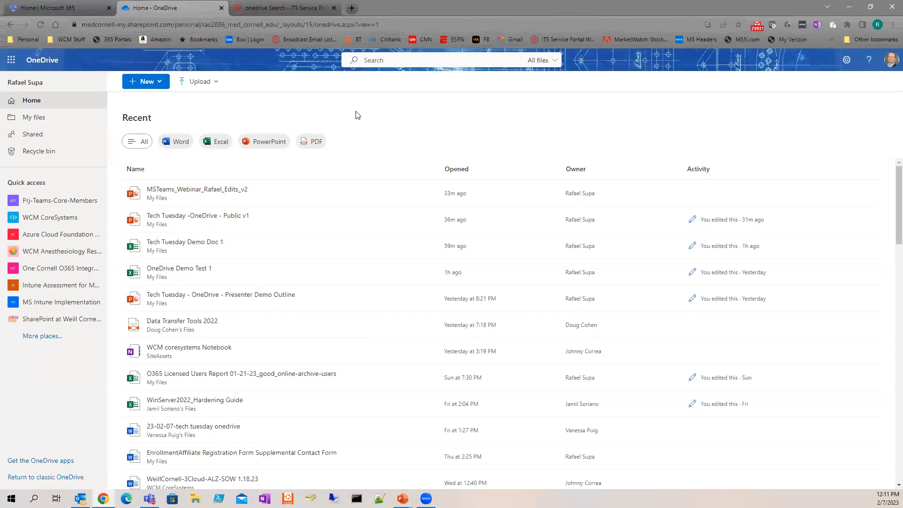
pyautogui.click(65, 123)
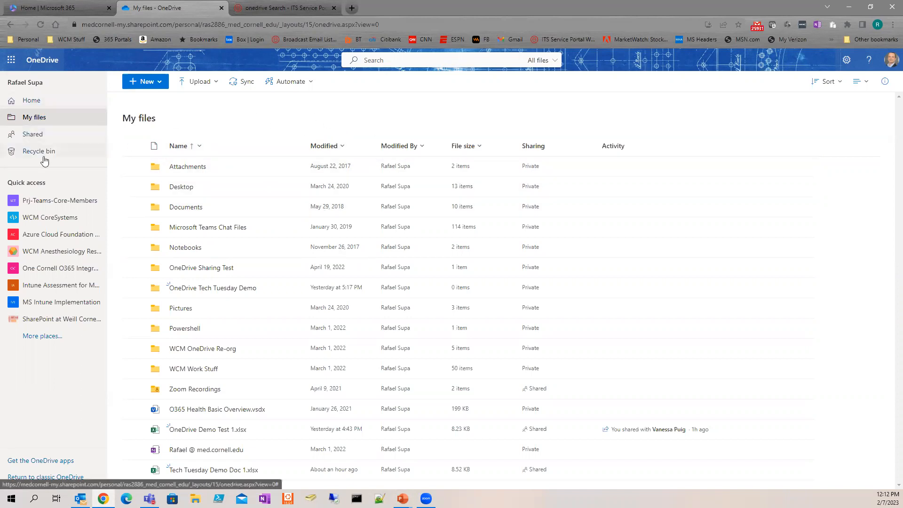
# Step: Browse the Shared with you list and show its filters panel counting 500 items
pyautogui.click(38, 137)
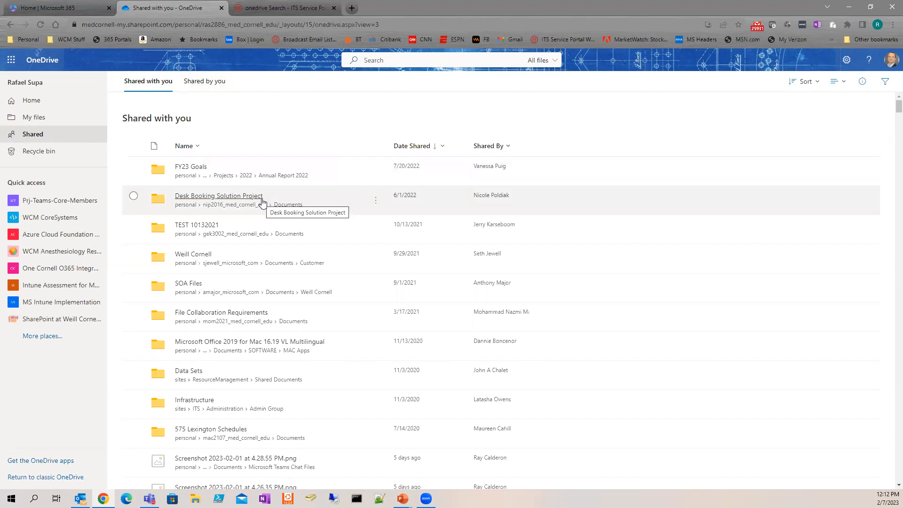
pyautogui.scroll(-2, 262, 207)
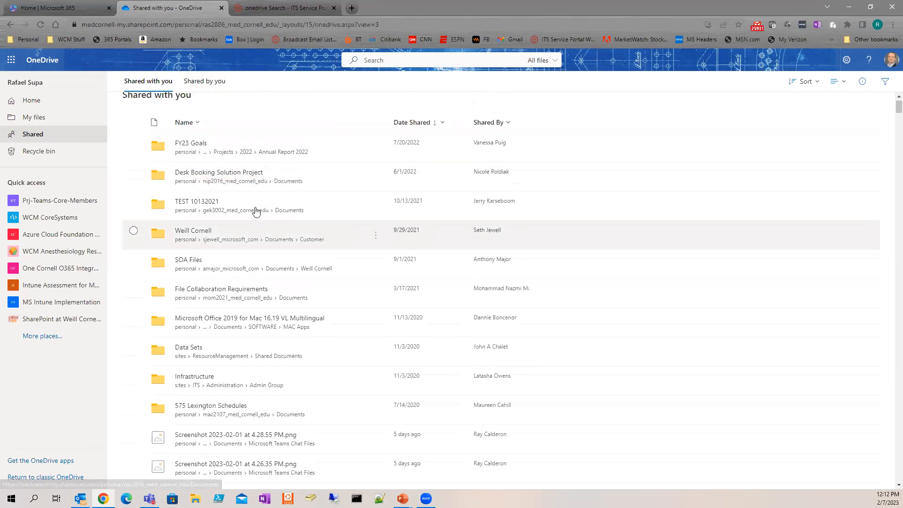
pyautogui.scroll(2, 188, 122)
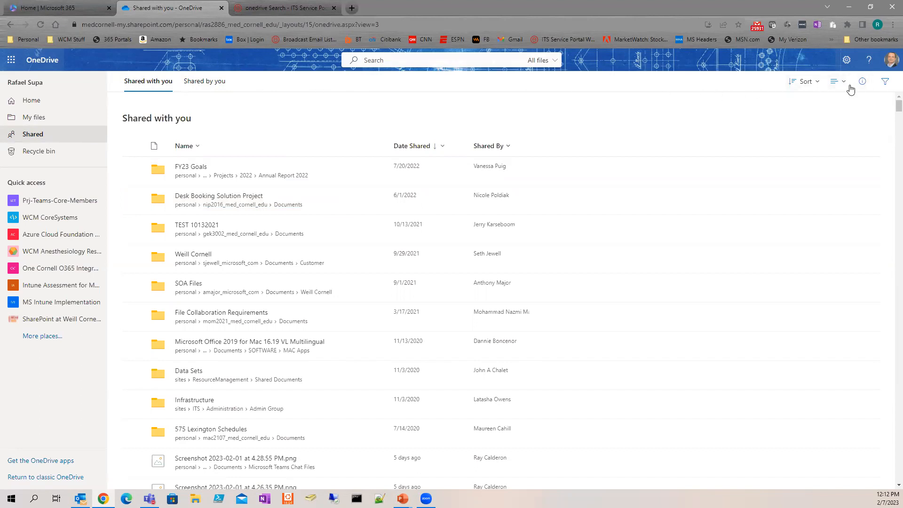
pyautogui.click(885, 85)
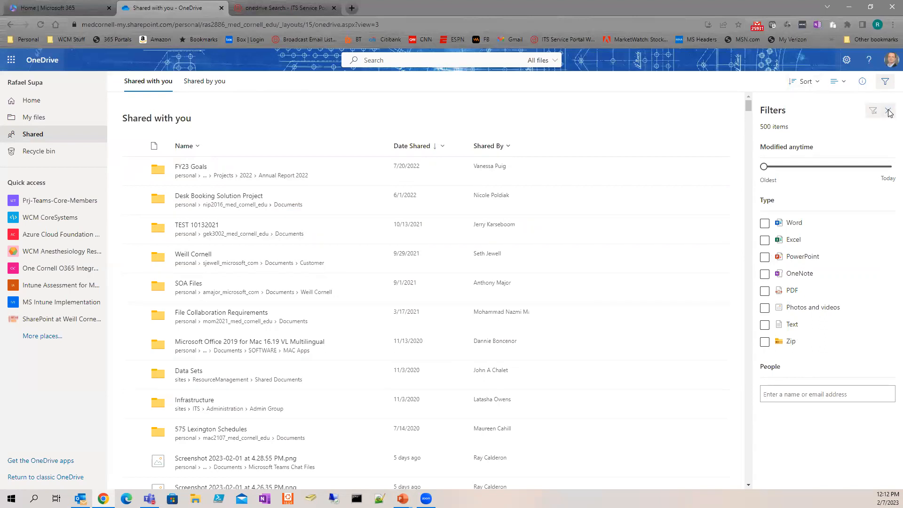
# Step: Close the Filters pane, leaving all 500 shared items unfiltered
pyautogui.click(888, 114)
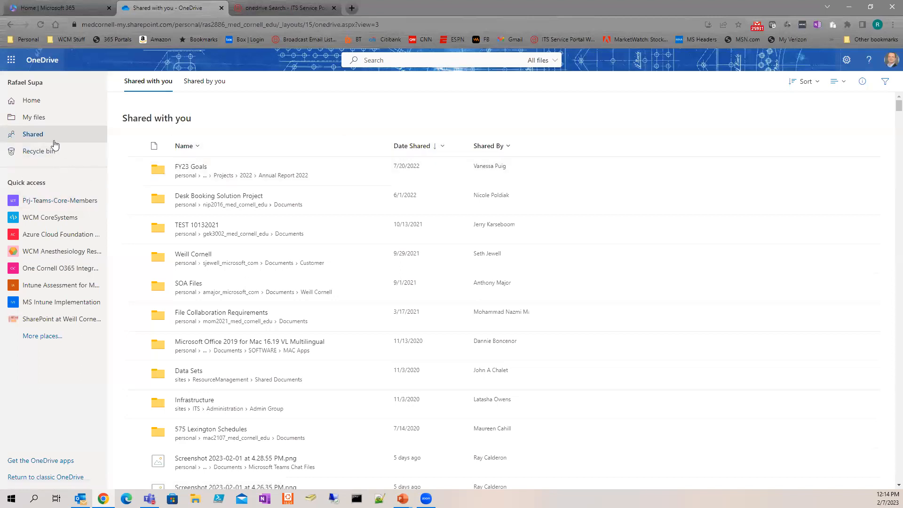
pyautogui.click(42, 121)
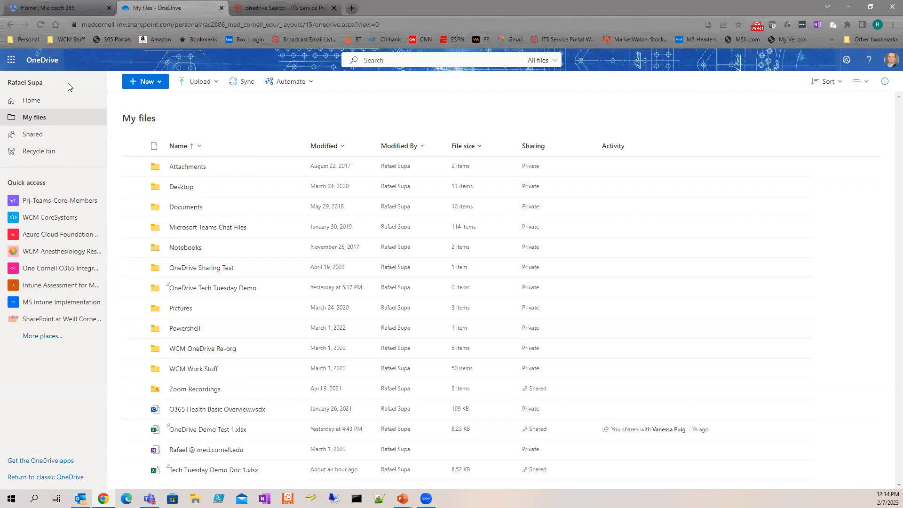
pyautogui.click(163, 82)
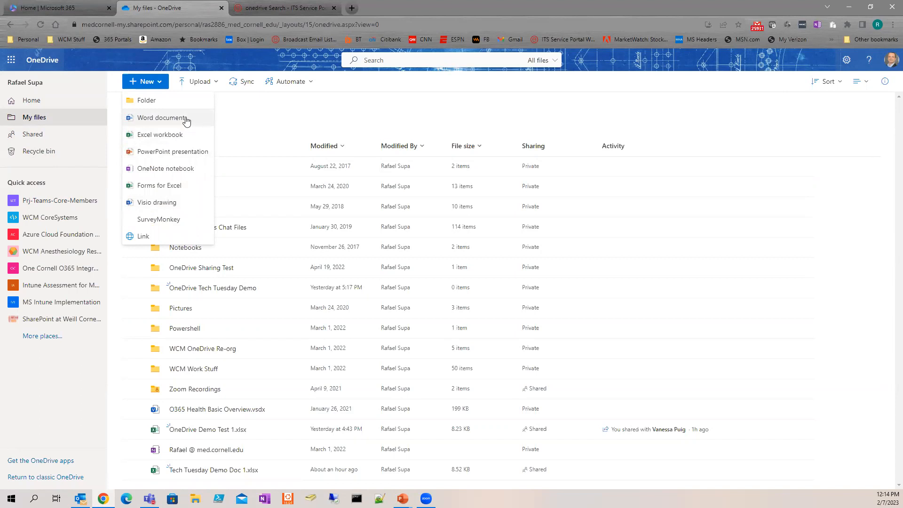
pyautogui.click(231, 104)
pyautogui.click(215, 84)
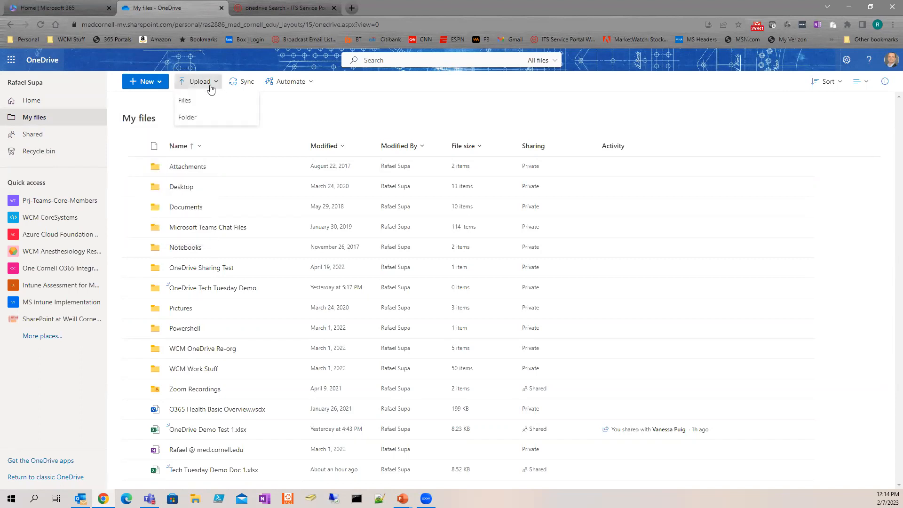
pyautogui.click(292, 104)
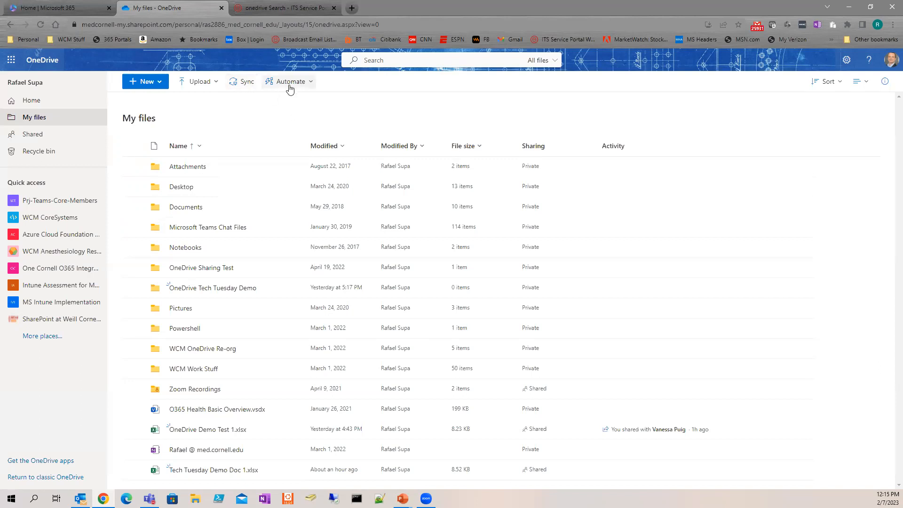
pyautogui.click(308, 83)
pyautogui.moveTo(298, 101)
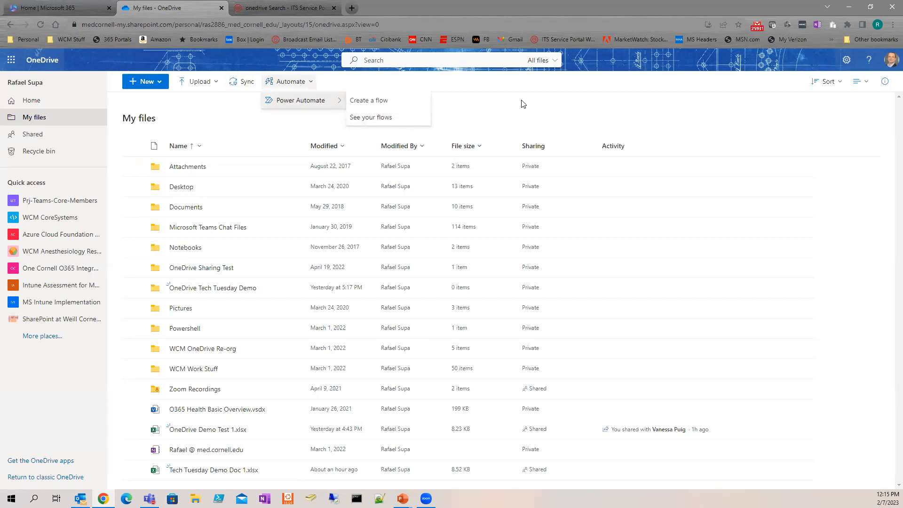
pyautogui.click(539, 107)
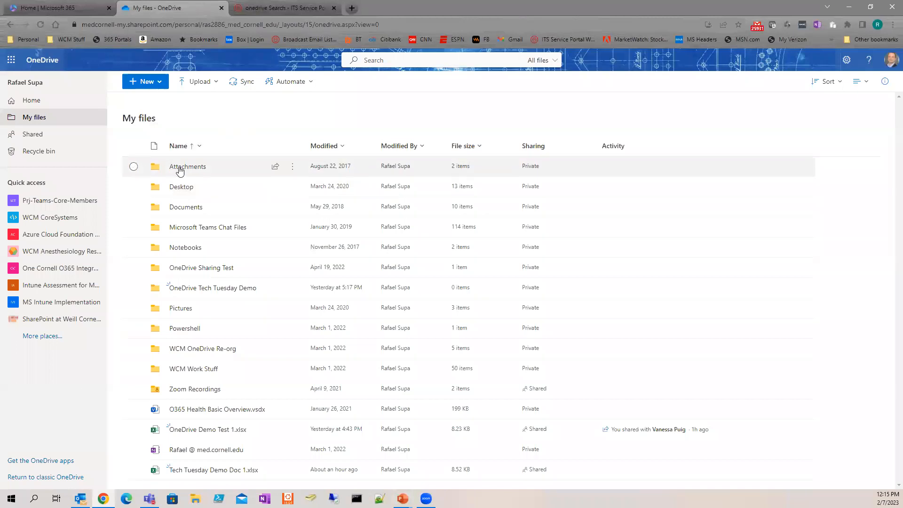
# Step: Review the Attachments folder's Details (unshared, no recent activity), then close the pane
pyautogui.click(133, 167)
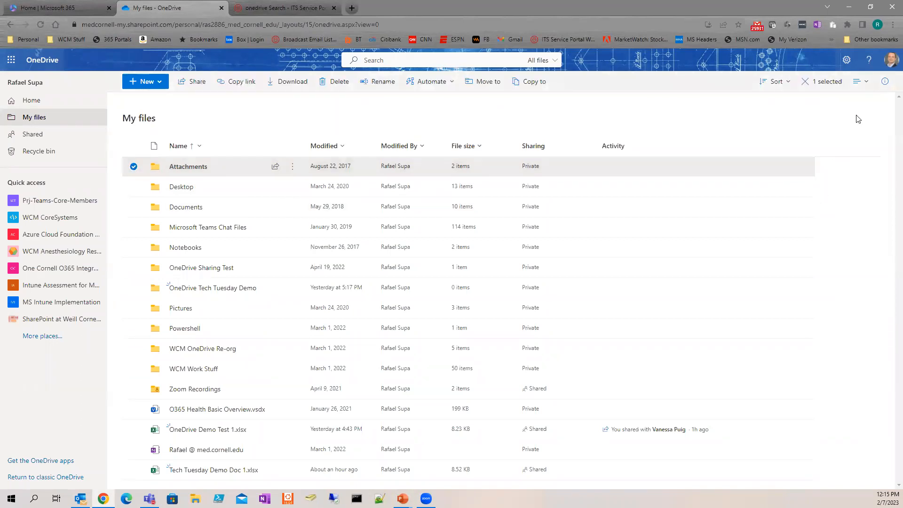
pyautogui.click(291, 171)
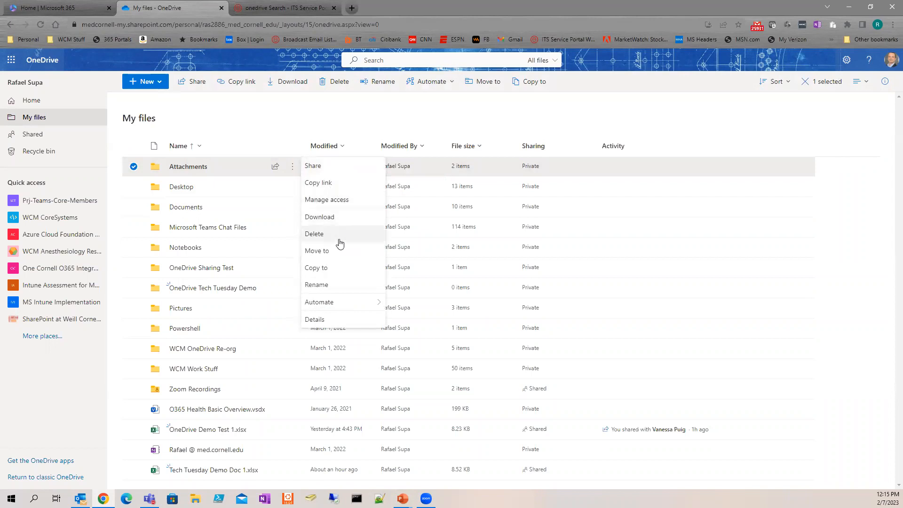
pyautogui.click(341, 319)
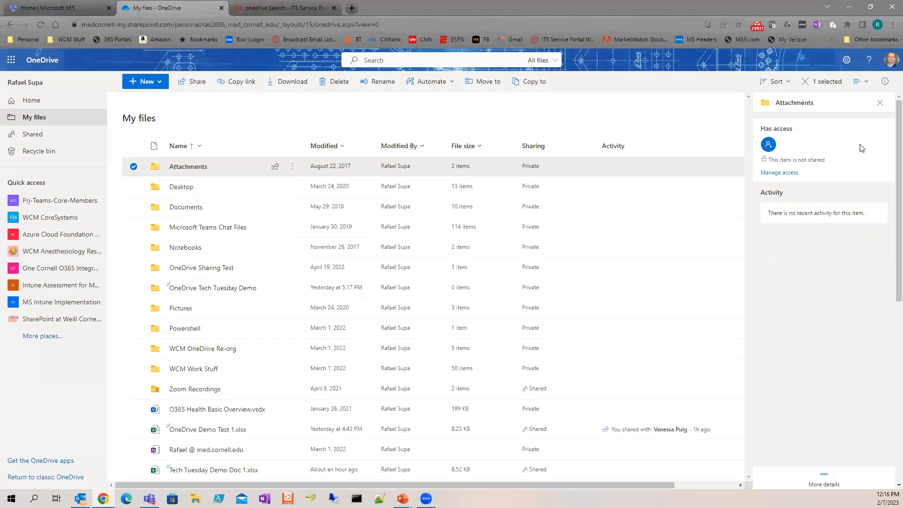
pyautogui.click(880, 103)
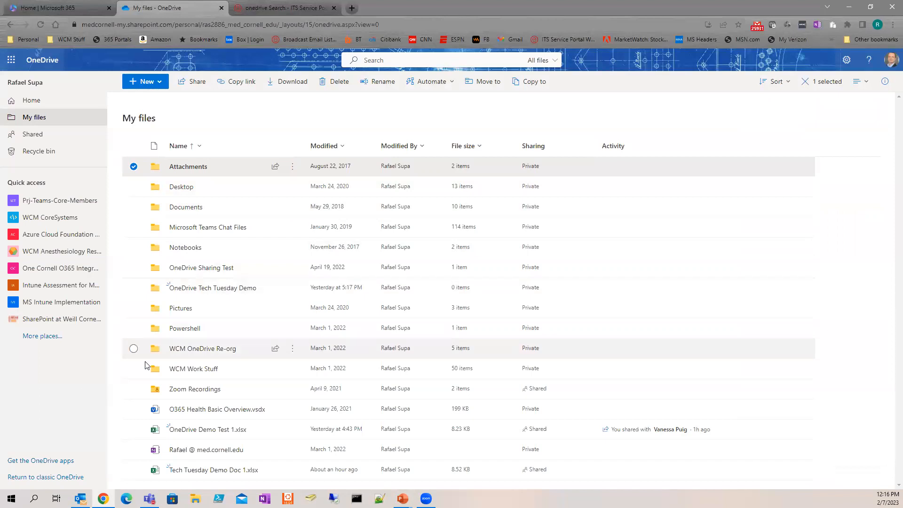
# Step: Review OneDrive Demo Test 1.xlsx details: 3 views, access list, sharing and rename activity, 8.23 KB
pyautogui.click(134, 429)
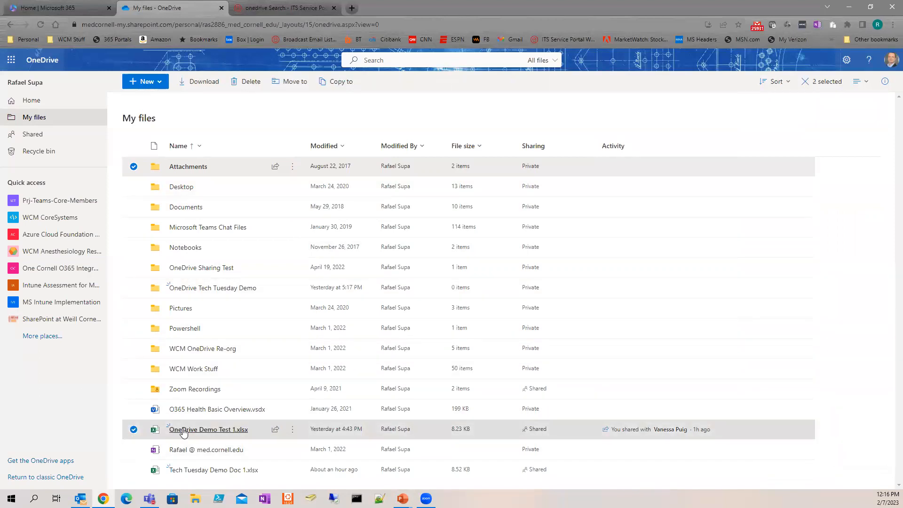
pyautogui.moveTo(278, 432)
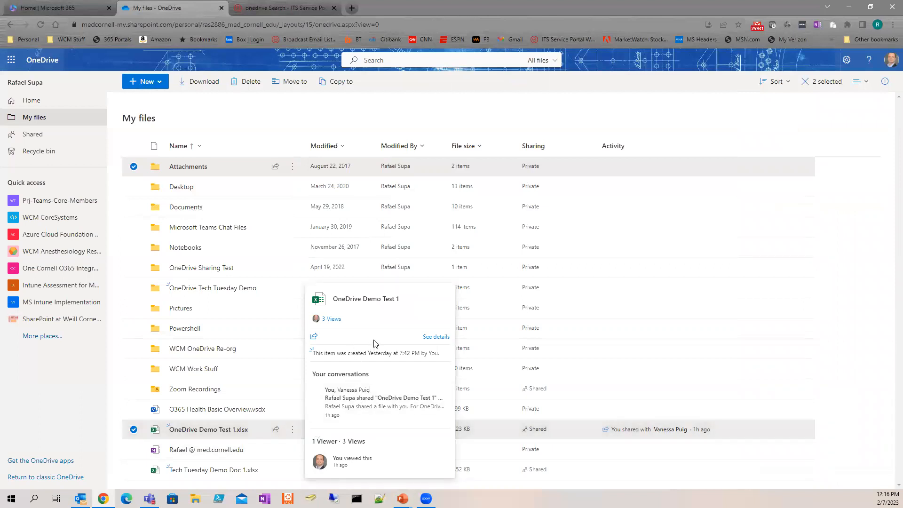
pyautogui.click(436, 339)
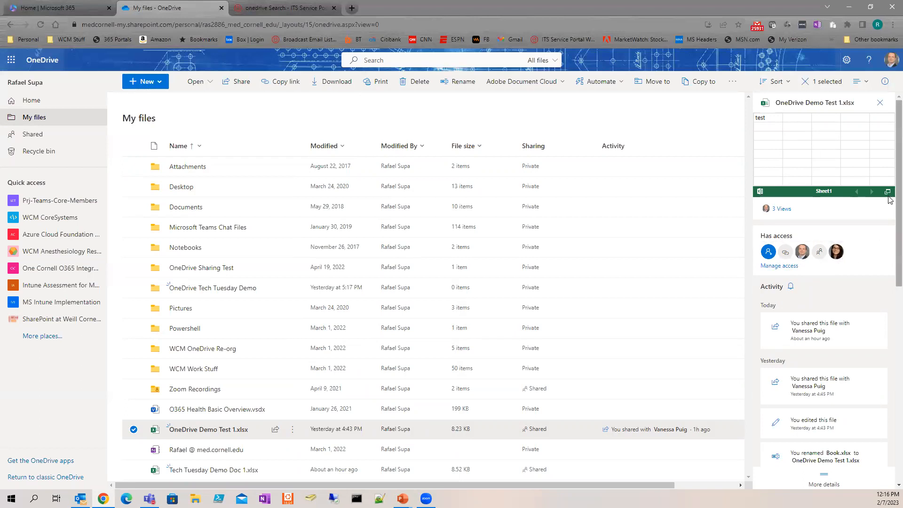
pyautogui.scroll(-1, 888, 218)
pyautogui.scroll(-2, 889, 219)
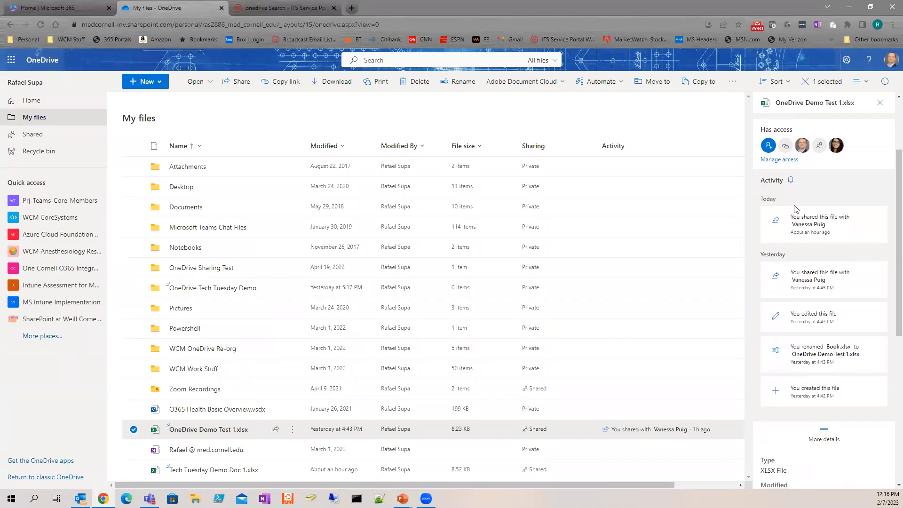
pyautogui.scroll(-1, 820, 252)
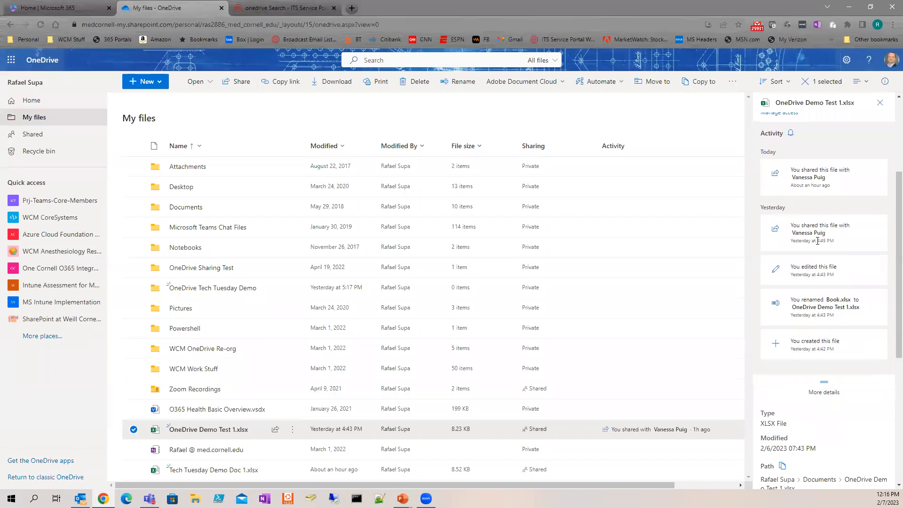
pyautogui.scroll(-1, 818, 242)
pyautogui.scroll(-2, 819, 244)
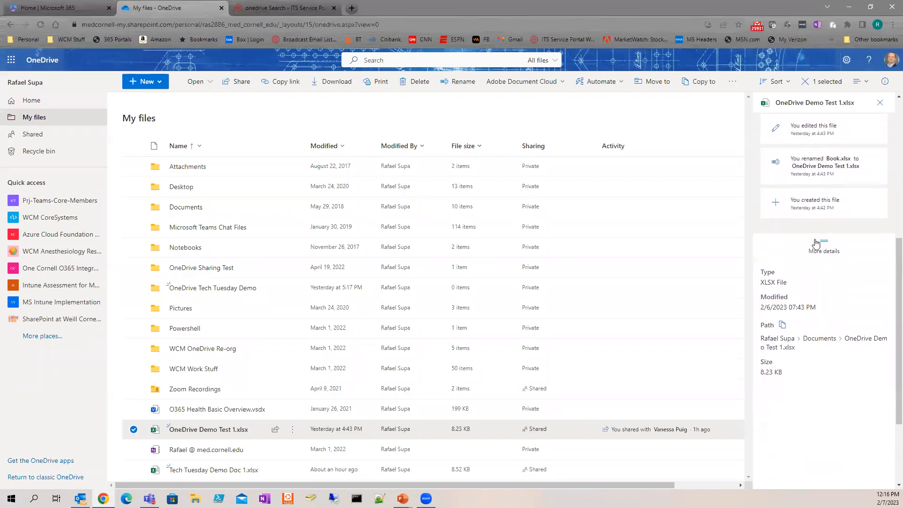
pyautogui.scroll(1, 890, 236)
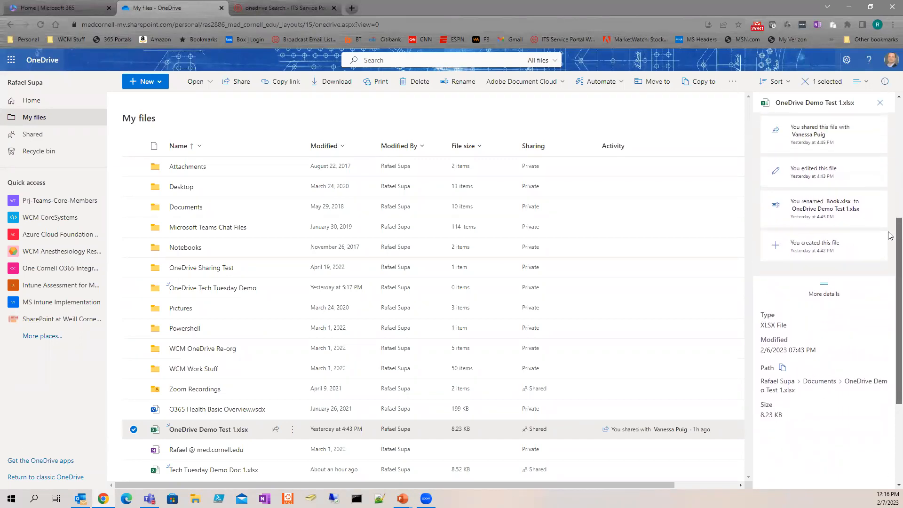
pyautogui.scroll(1, 887, 218)
pyautogui.scroll(-2, 880, 249)
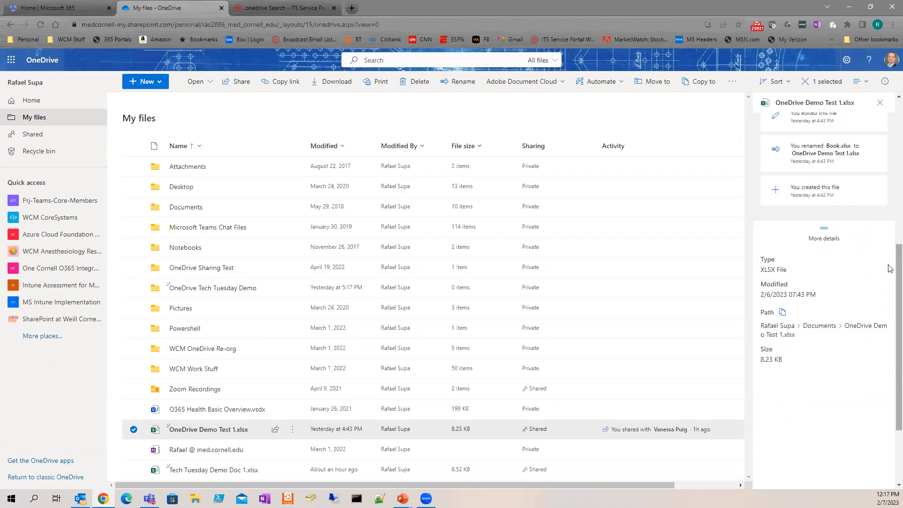
pyautogui.scroll(5, 884, 212)
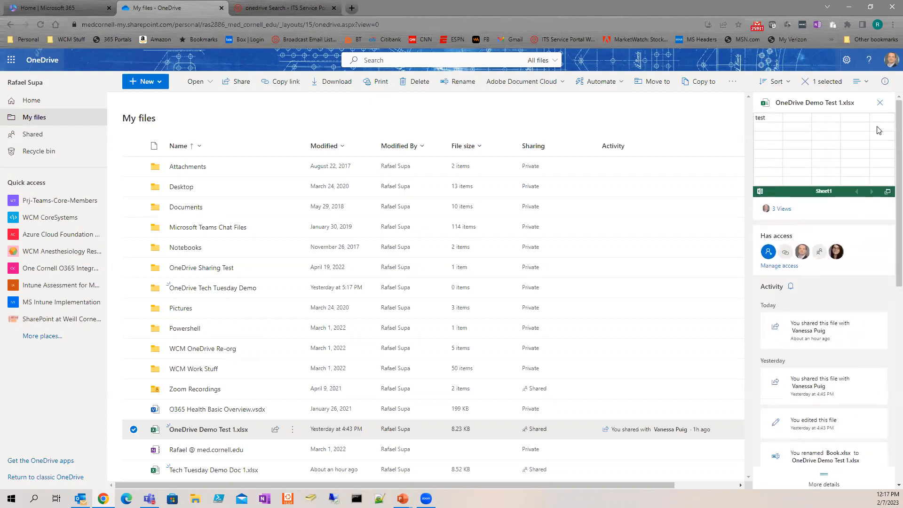
# Step: Close the details pane and create a new blank Excel workbook, Book.xlsx
pyautogui.click(879, 103)
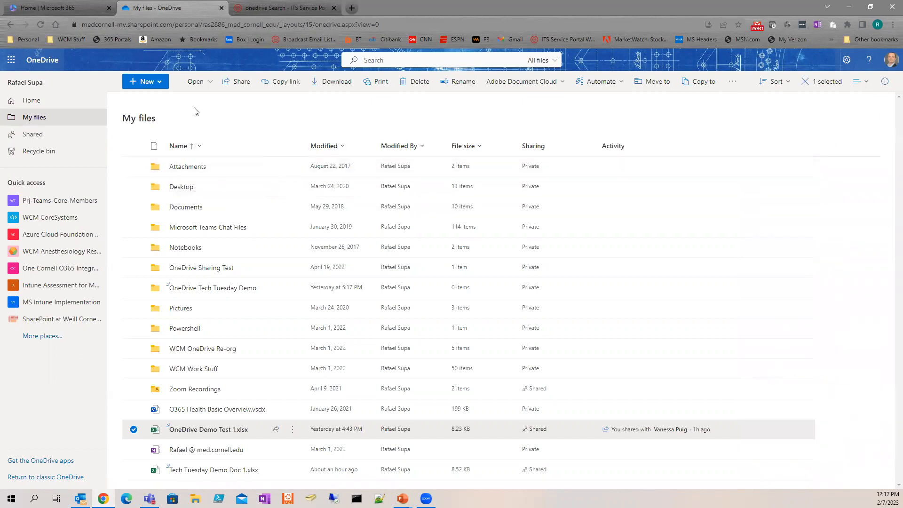
pyautogui.click(160, 84)
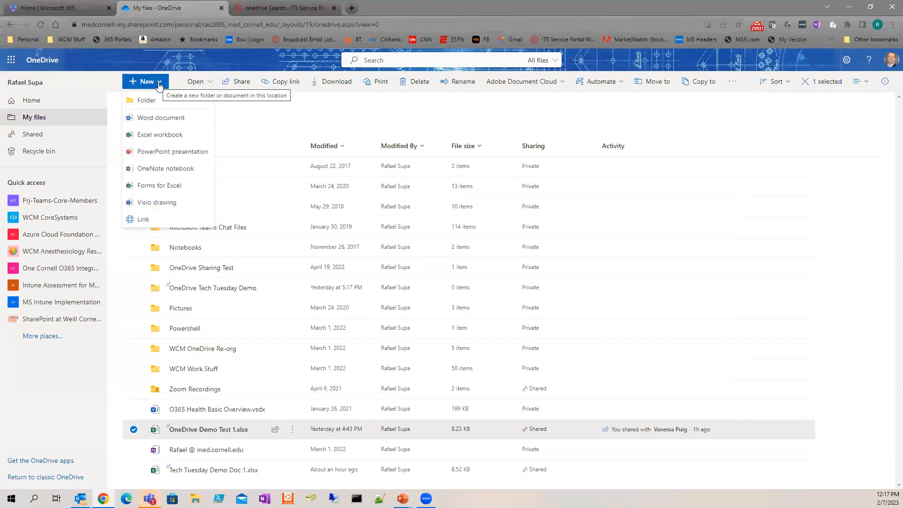
pyautogui.click(160, 135)
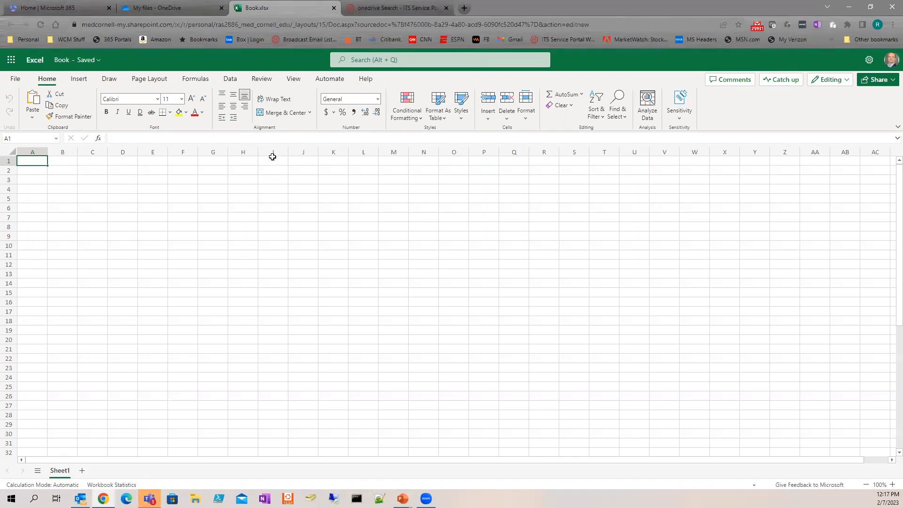
# Step: Enter 'test data' in cell A1, checking the file name Book without renaming it
pyautogui.write('st data')
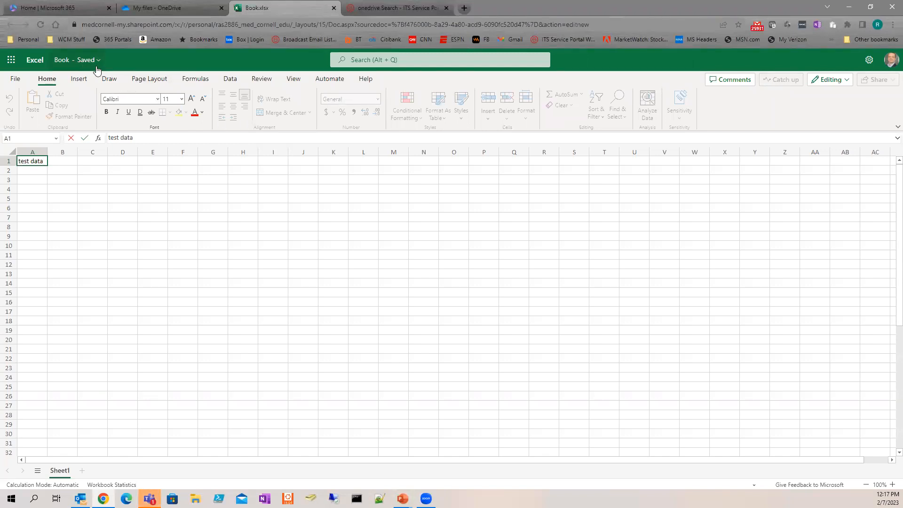
pyautogui.click(79, 64)
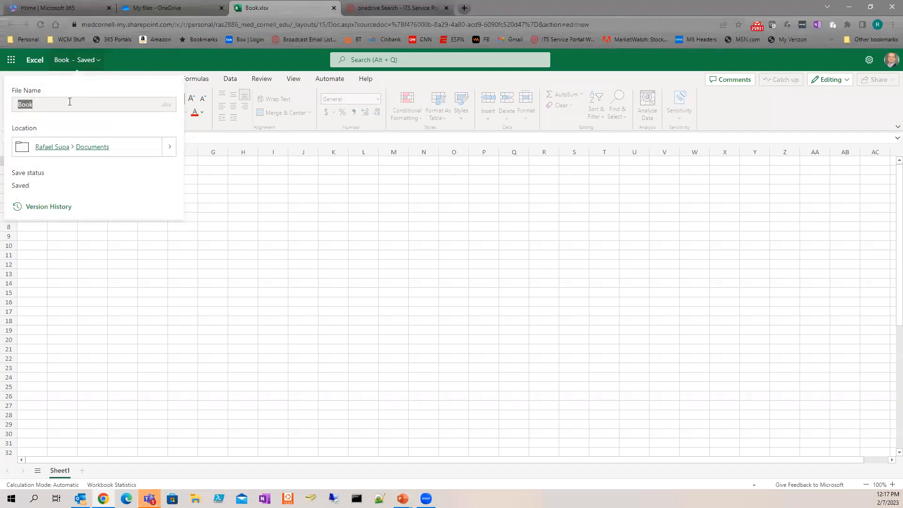
pyautogui.moveTo(69, 102); pyautogui.dragTo(17, 103)
pyautogui.press('Escape')
pyautogui.click(78, 59)
pyautogui.click(140, 59)
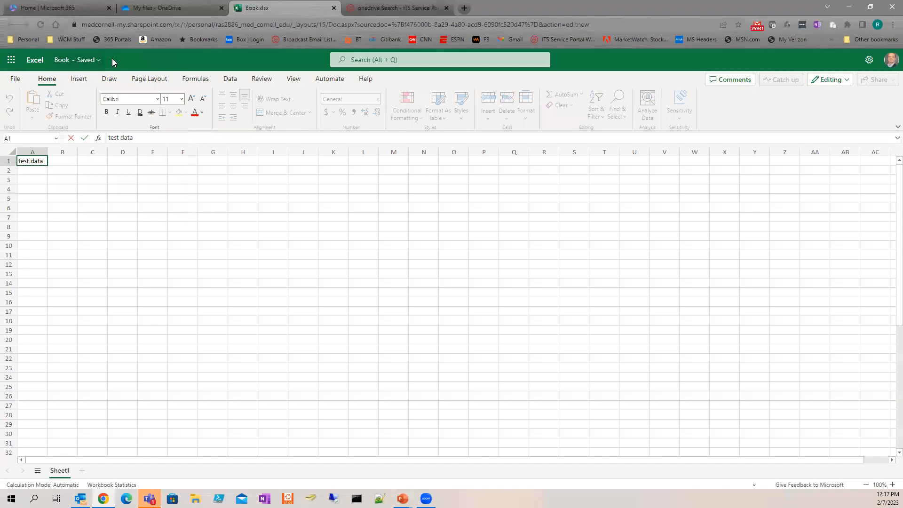
pyautogui.click(119, 207)
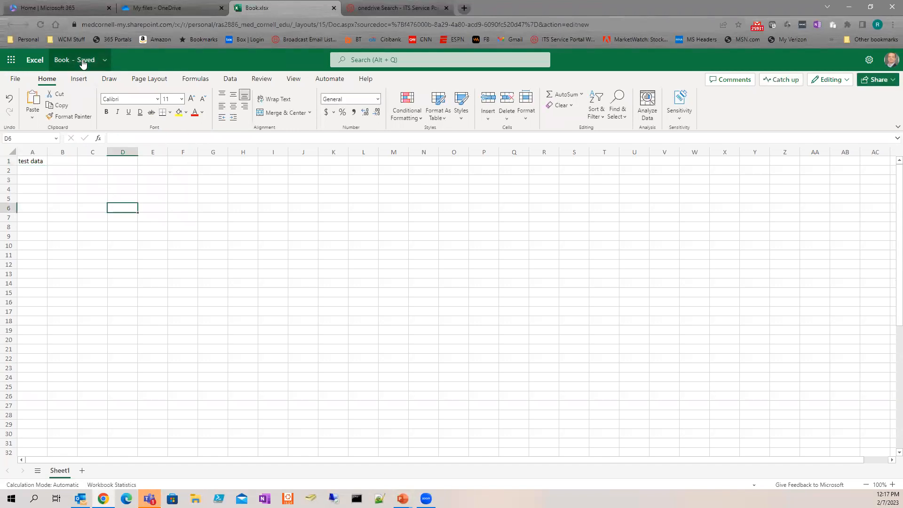
# Step: Rename the workbook to 'Tech Tuesday Test 3'
pyautogui.click(83, 63)
pyautogui.write('Tech Tuesday Test')
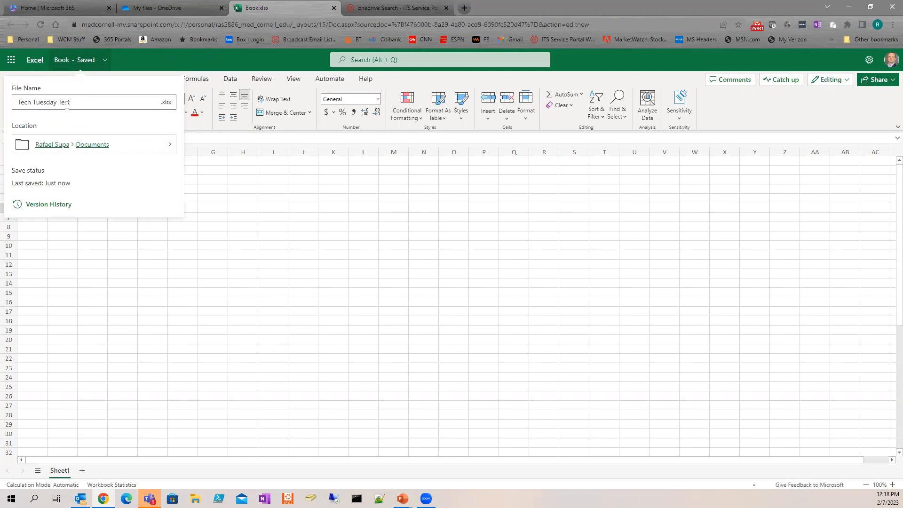
pyautogui.press('Return')
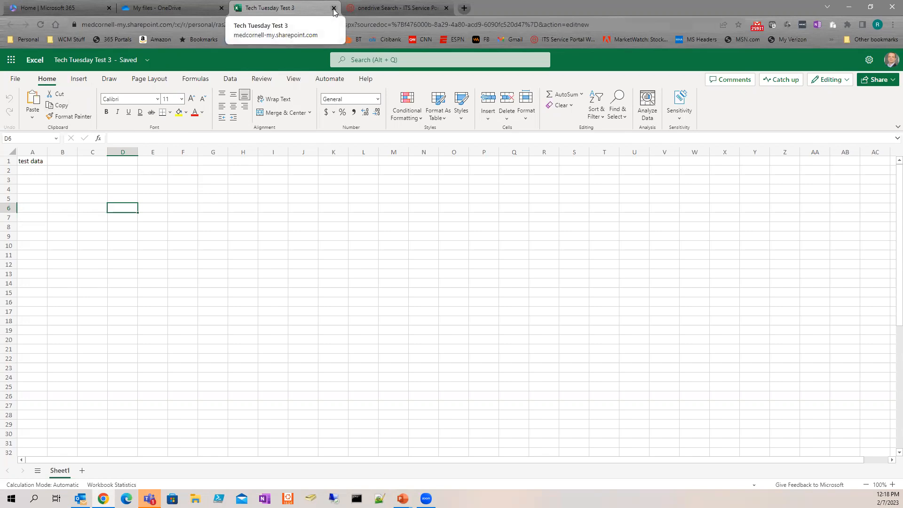
# Step: Return to OneDrive My files and refresh so Tech Tuesday Test 3.xlsx (8.23 KB) appears
pyautogui.click(332, 8)
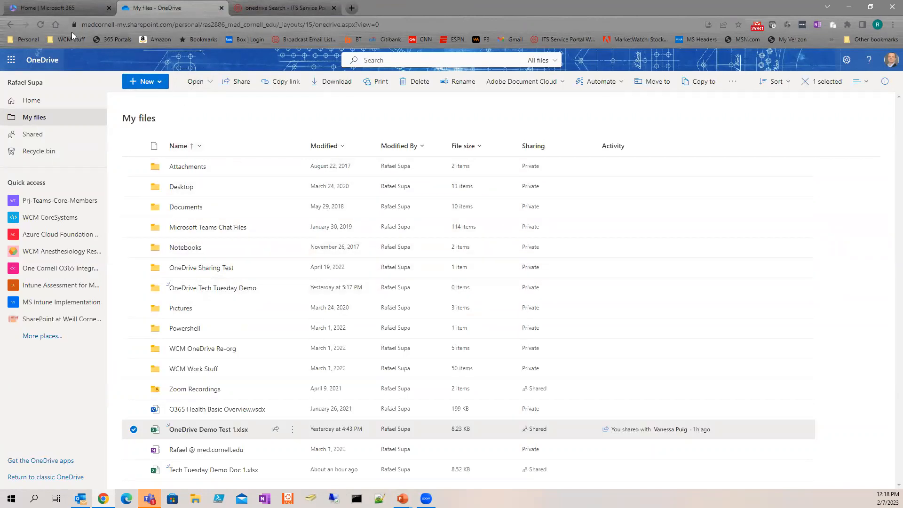
pyautogui.click(39, 24)
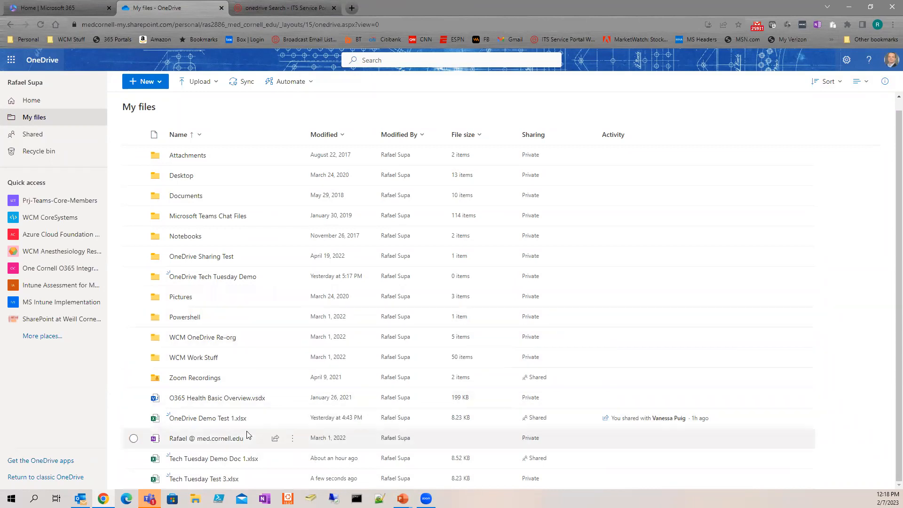
pyautogui.moveTo(228, 480)
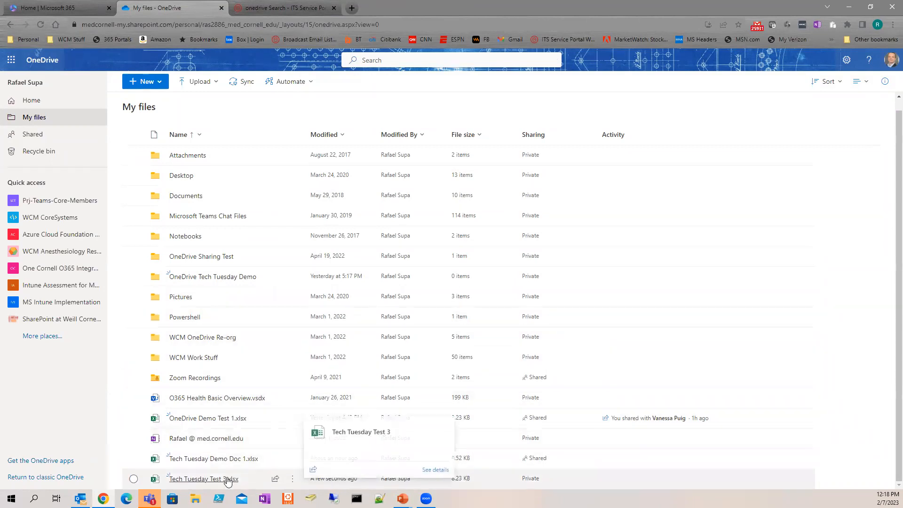
# Step: Start sharing Tech Tuesday Test 3.xlsx and set the link permission to Can edit
pyautogui.click(275, 481)
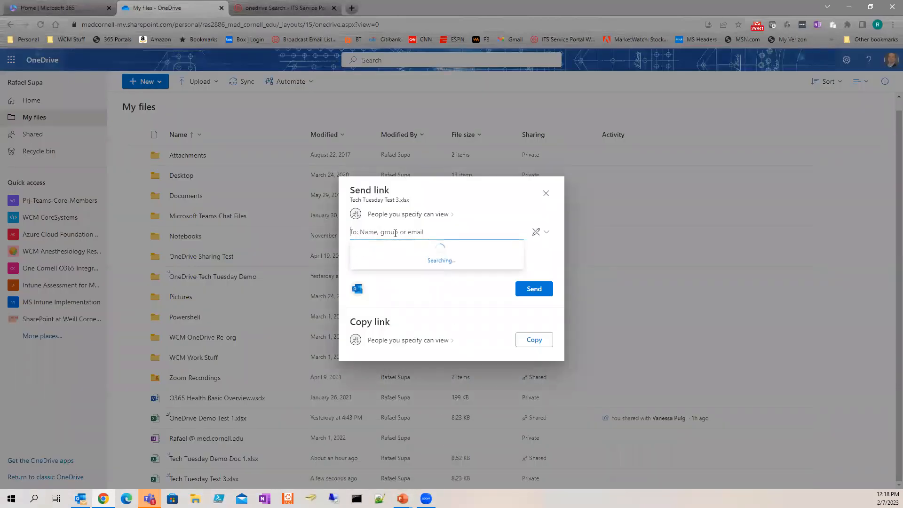
pyautogui.write('vaness')
pyautogui.write('a')
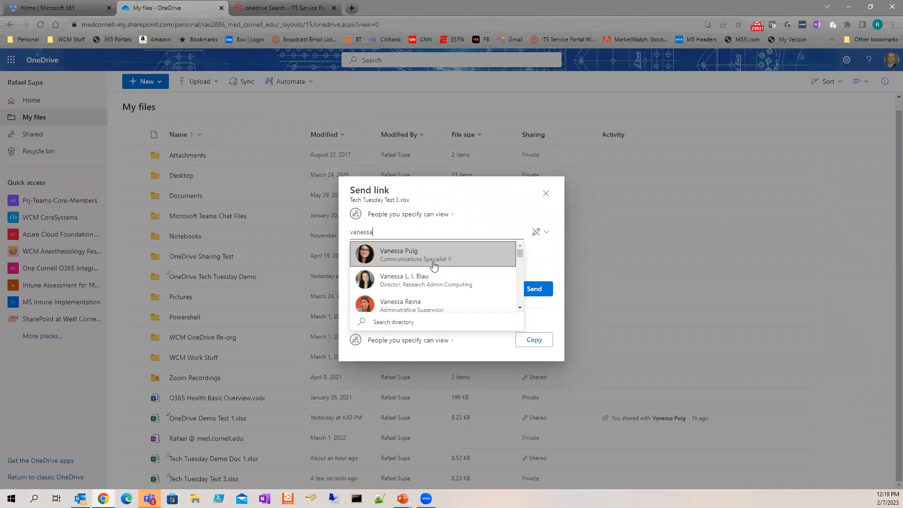
pyautogui.tripleClick(459, 199)
pyautogui.click(544, 234)
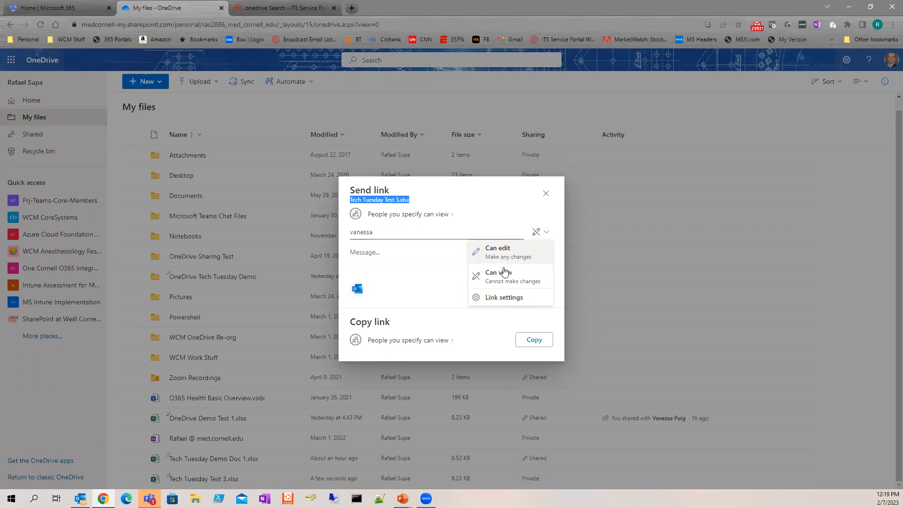
pyautogui.click(516, 253)
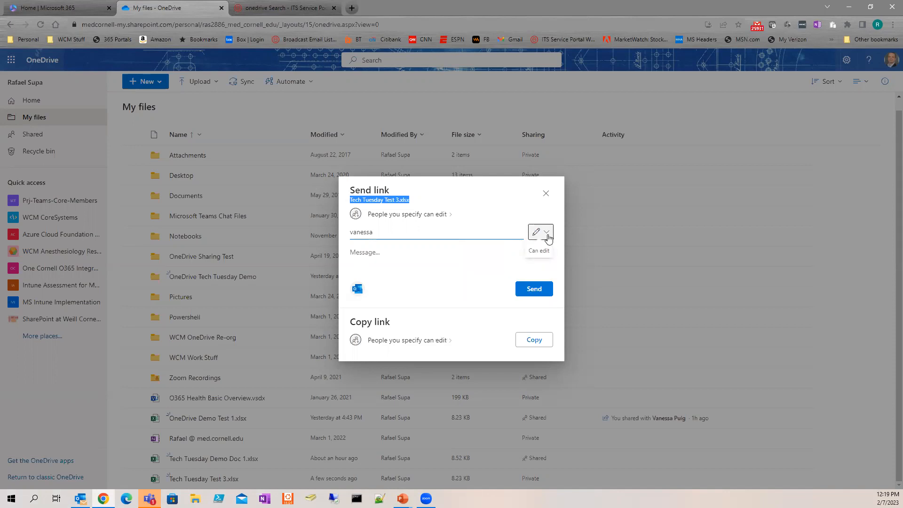
# Step: Add the colleague as recipient, write the message 'Just testing', and send the link
pyautogui.click(405, 231)
pyautogui.press('BackSpace')
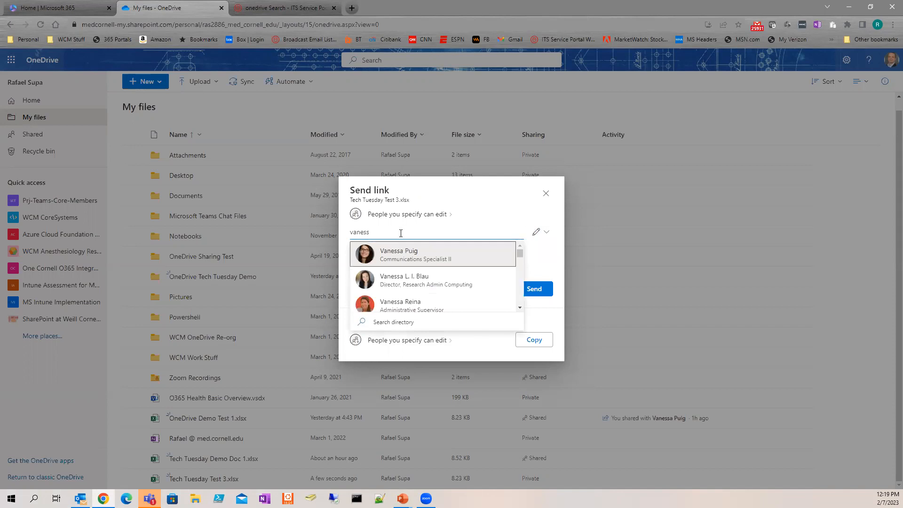
pyautogui.click(405, 252)
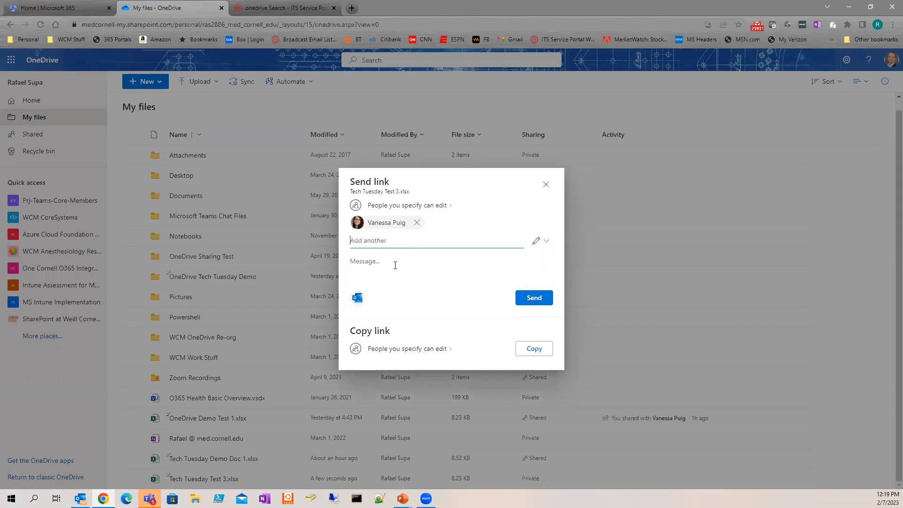
pyautogui.click(395, 266)
pyautogui.write('Just testing')
pyautogui.click(539, 298)
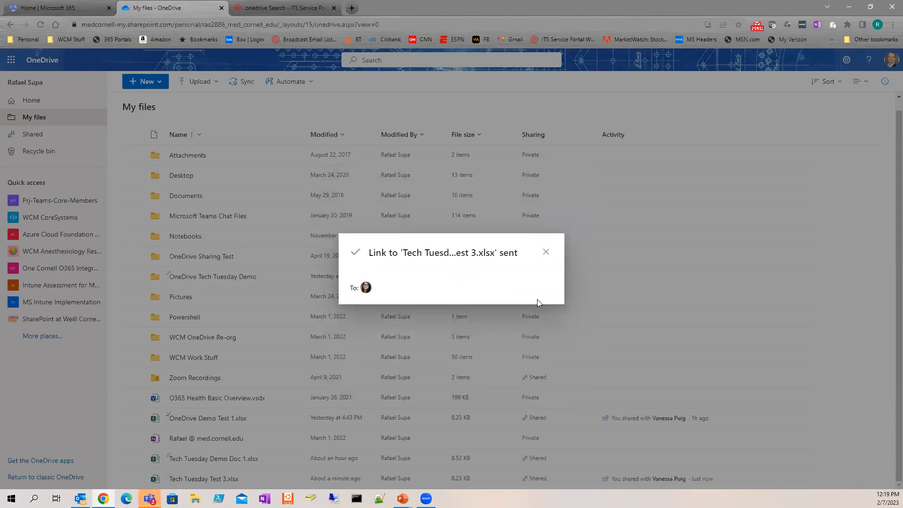
# Step: Dismiss the 'Link sent' confirmation and reopen sharing for Tech Tuesday Test 3.xlsx
pyautogui.click(546, 253)
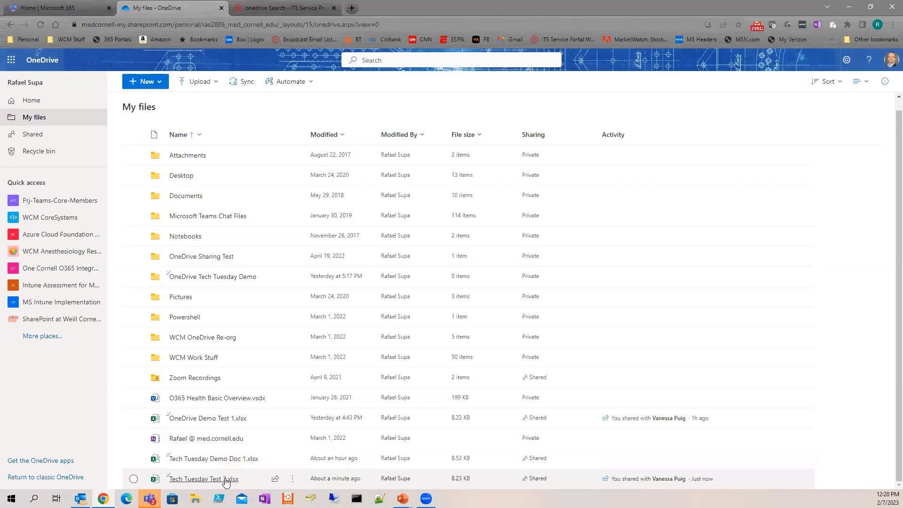
pyautogui.click(274, 482)
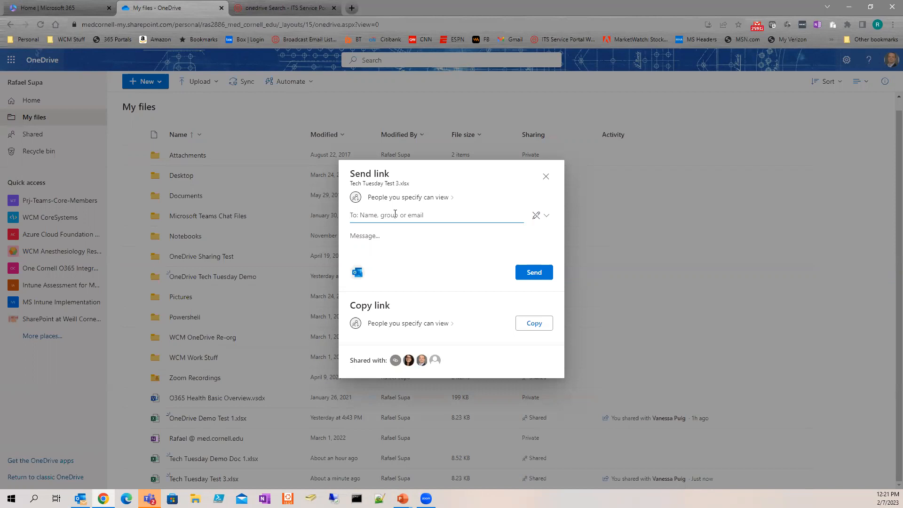
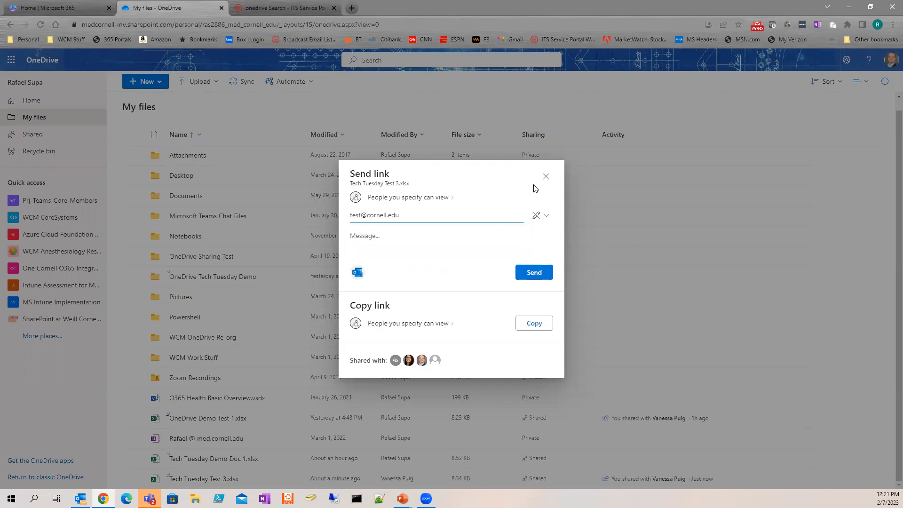
# Step: Close the sharing window without sending and return to the My files list
pyautogui.click(545, 176)
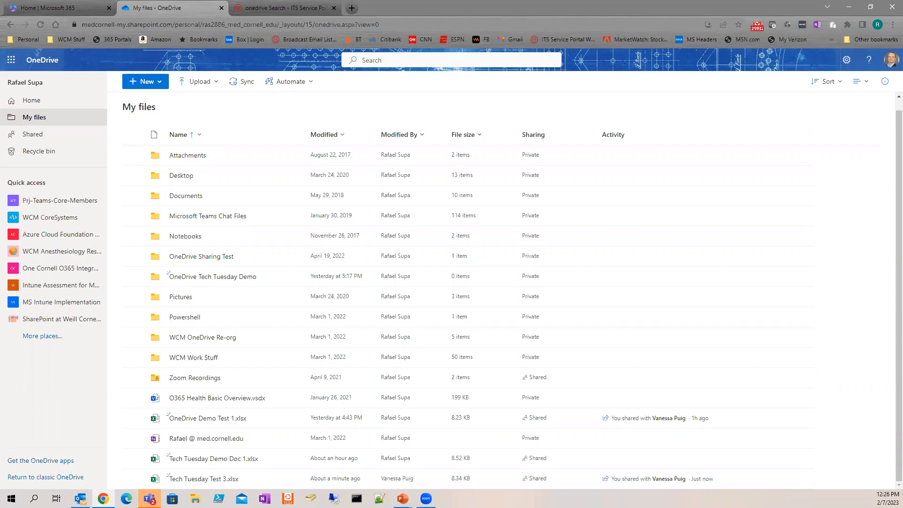
pyautogui.hotkey('alt', 'Tab')
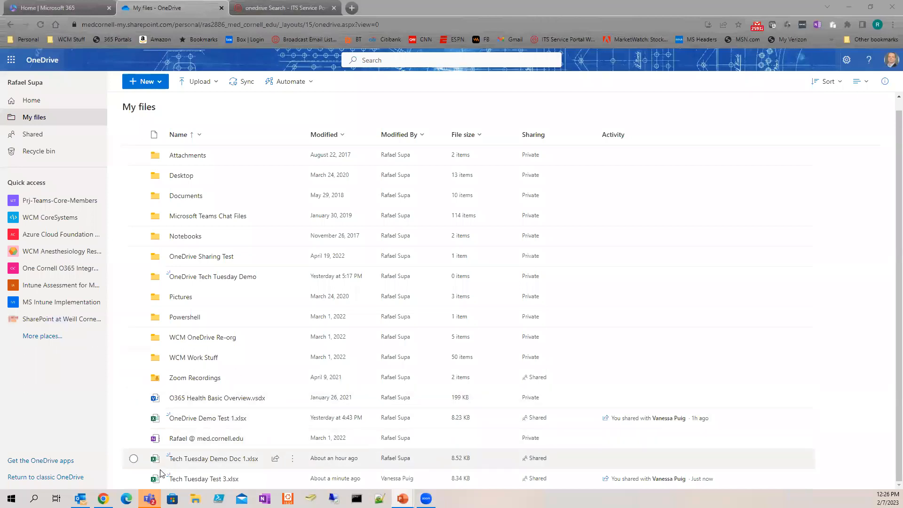
# Step: Open Tech Tuesday Test 3.xlsx in Excel for the web and widen column A to fit its text
pyautogui.moveTo(207, 481)
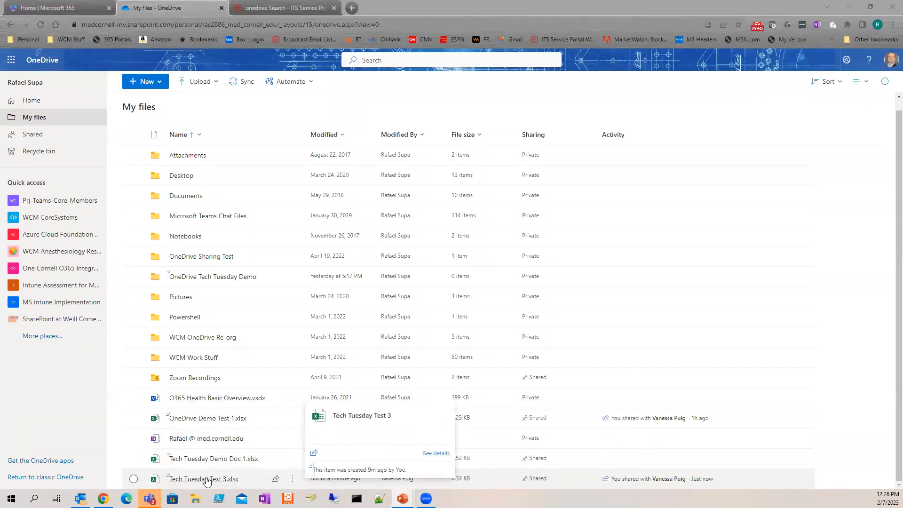
pyautogui.click(207, 479)
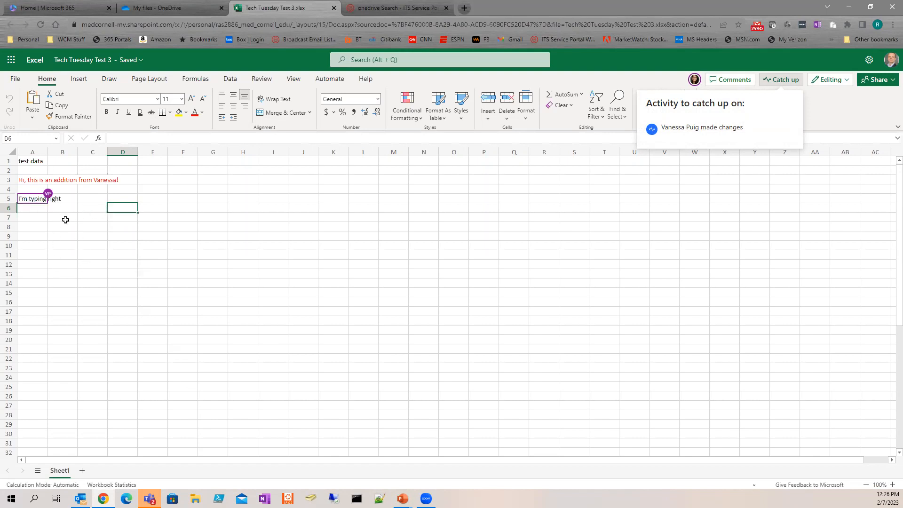
pyautogui.moveTo(47, 151); pyautogui.dragTo(98, 152)
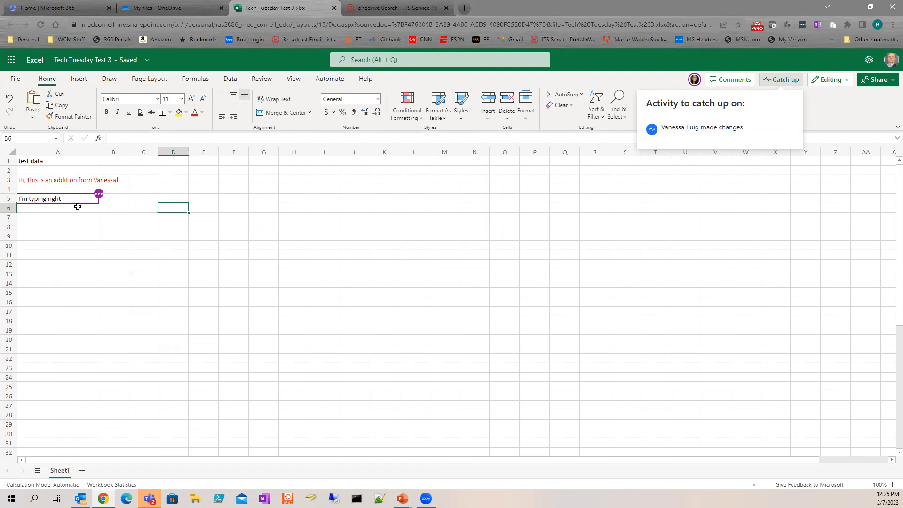
# Step: Enter a short 'here!' note with your name in cell A7
pyautogui.click(74, 217)
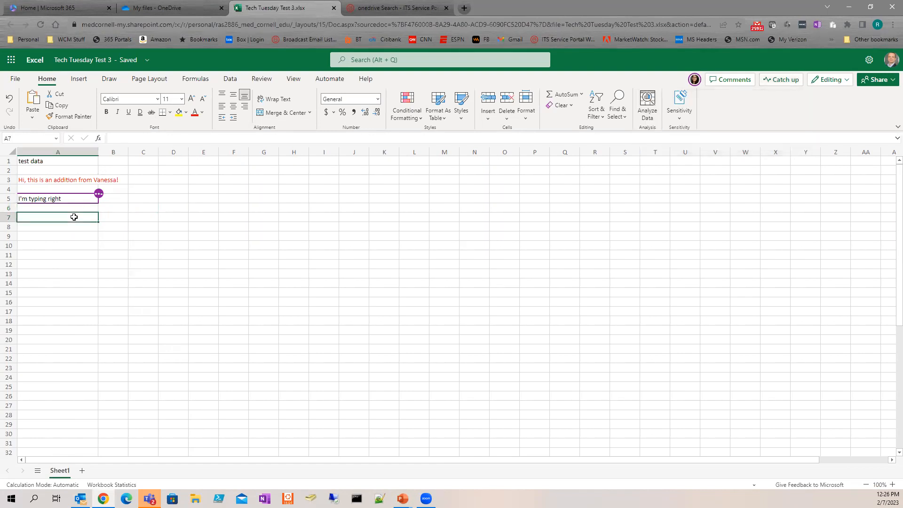
pyautogui.write('Raf')
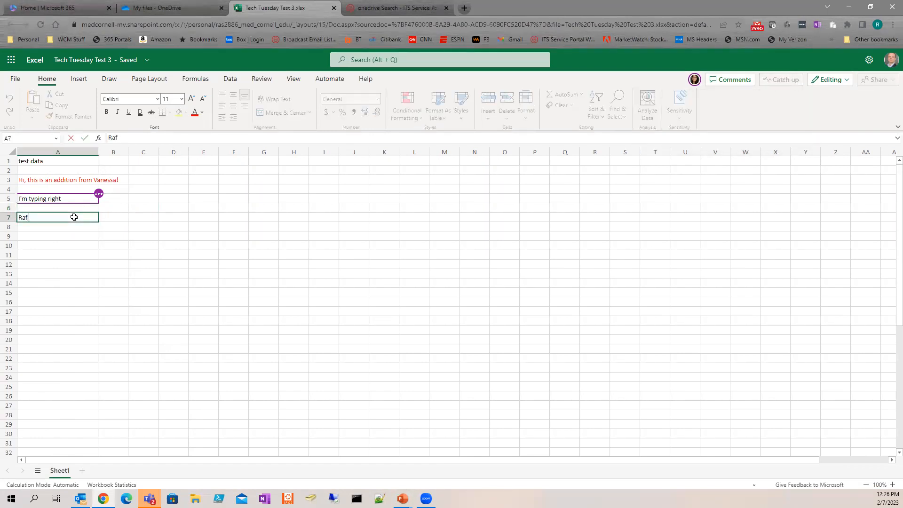
pyautogui.write(' here!')
pyautogui.press('Return')
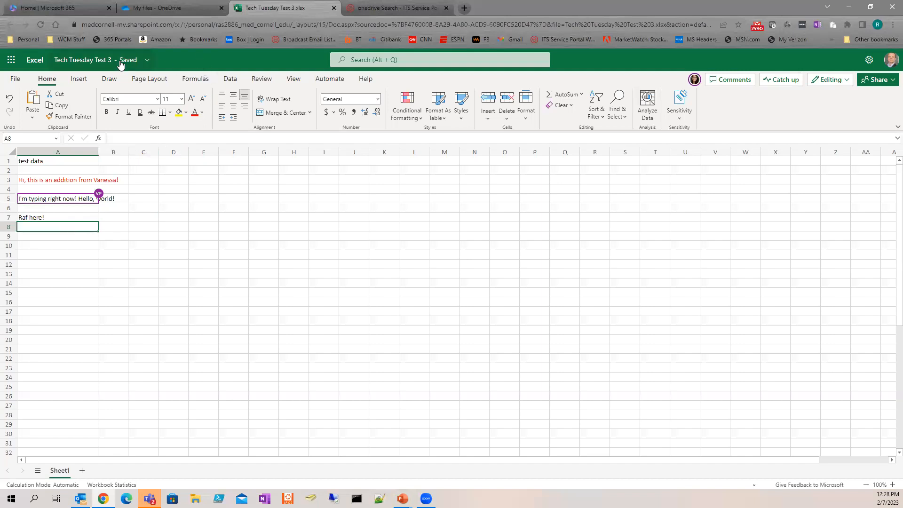
# Step: Open the workbook's Version History from File > Info
pyautogui.click(16, 79)
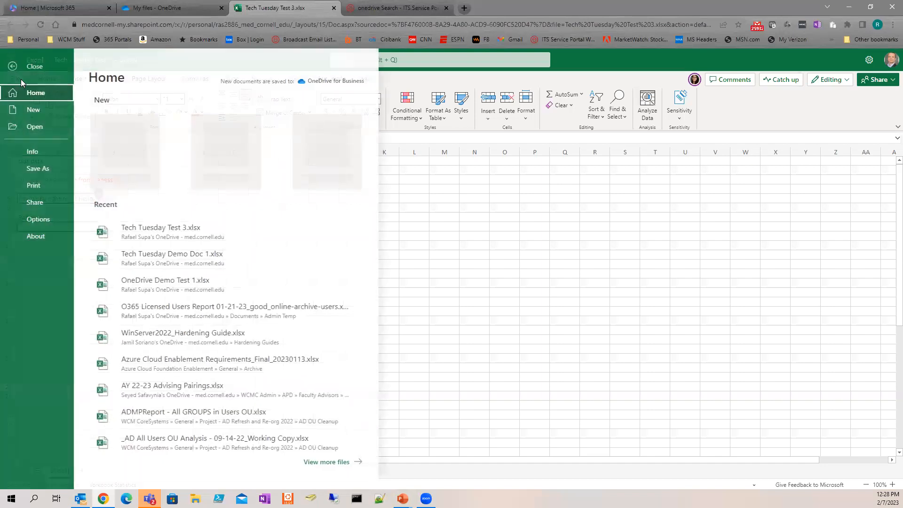
pyautogui.click(41, 153)
pyautogui.click(160, 180)
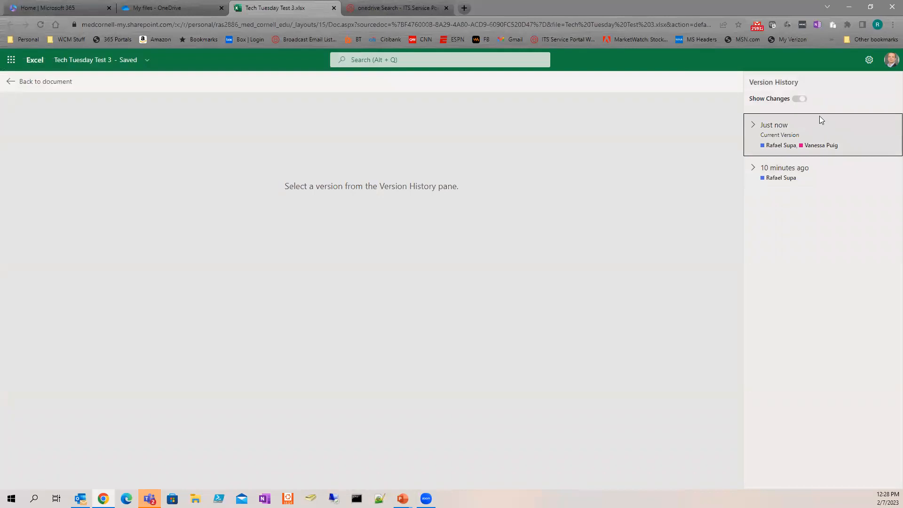
# Step: Expand the 'Just now' and '10 minutes ago' versions, then close the workbook tab
pyautogui.click(753, 125)
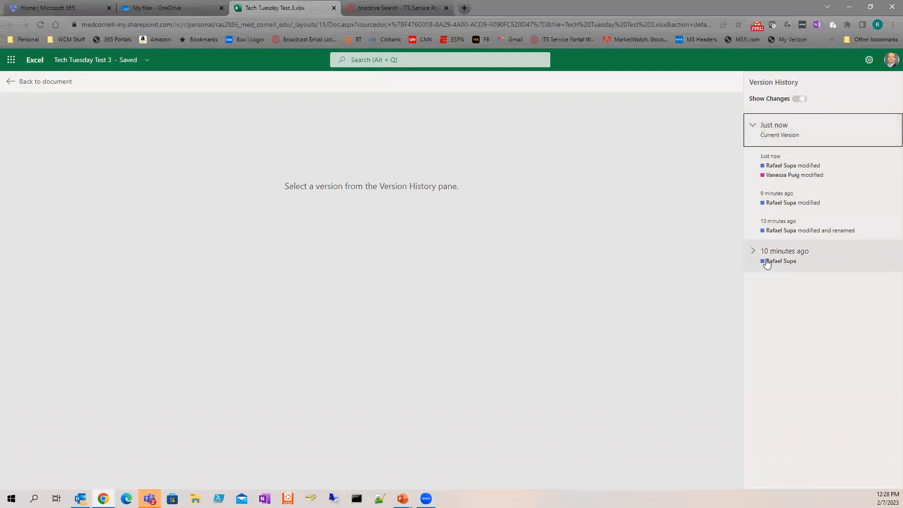
pyautogui.click(753, 252)
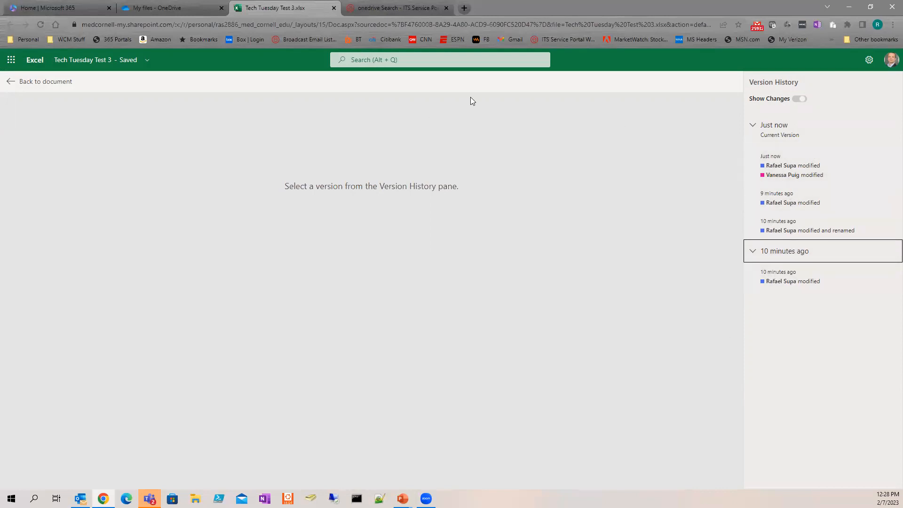
pyautogui.click(23, 84)
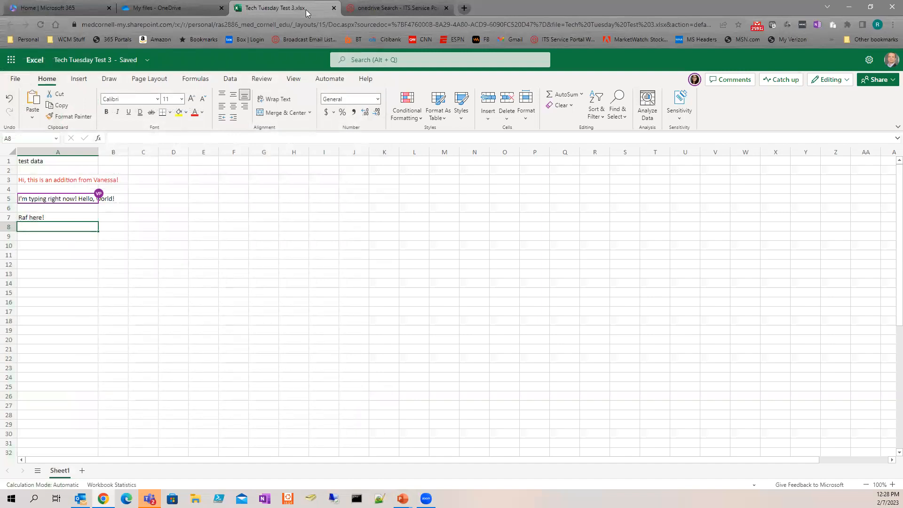
pyautogui.click(334, 8)
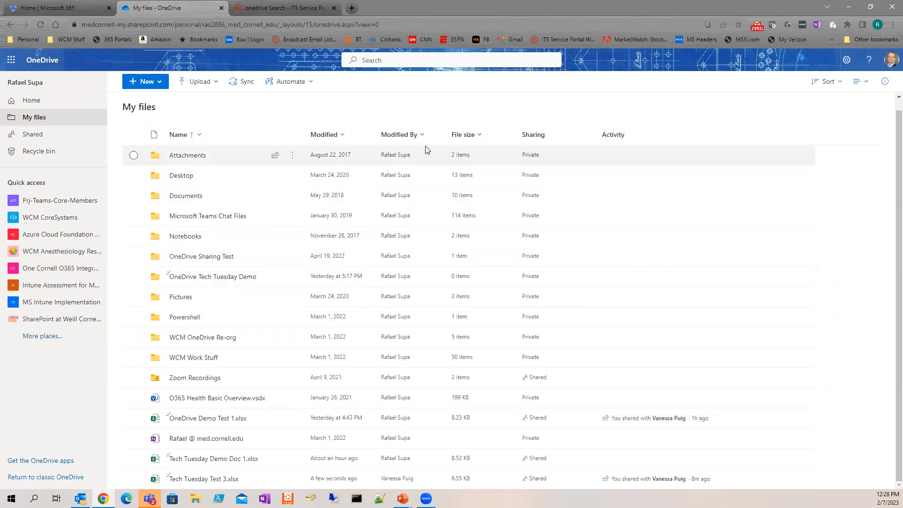
# Step: Preview the New and Upload dropdowns in My files, then open File Explorer with Win+E
pyautogui.click(162, 83)
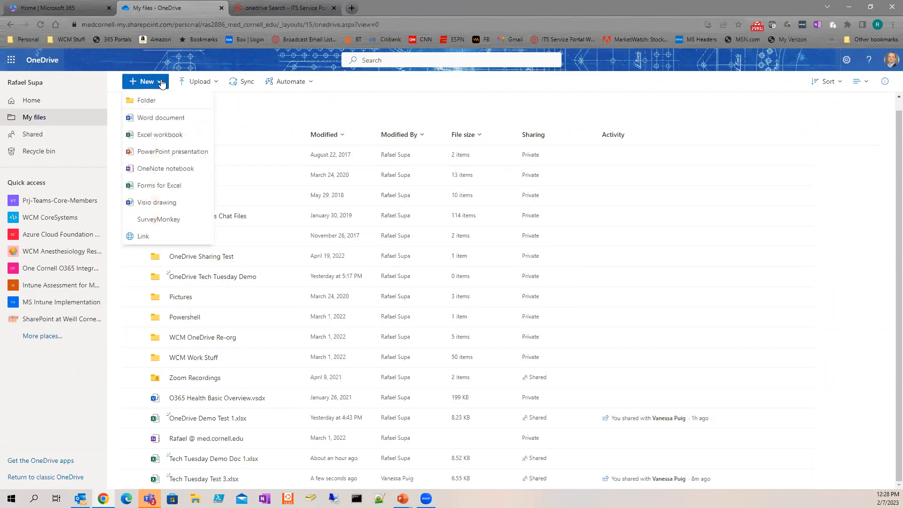
pyautogui.click(194, 82)
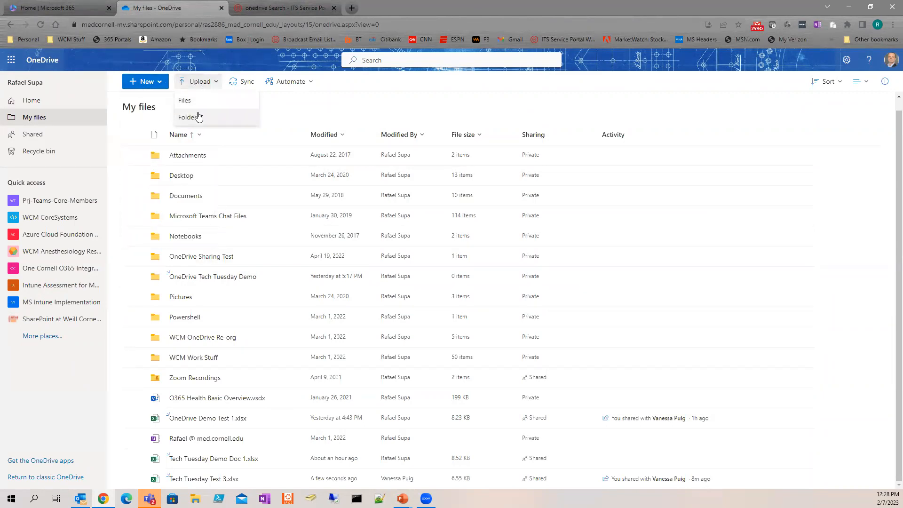
pyautogui.click(585, 100)
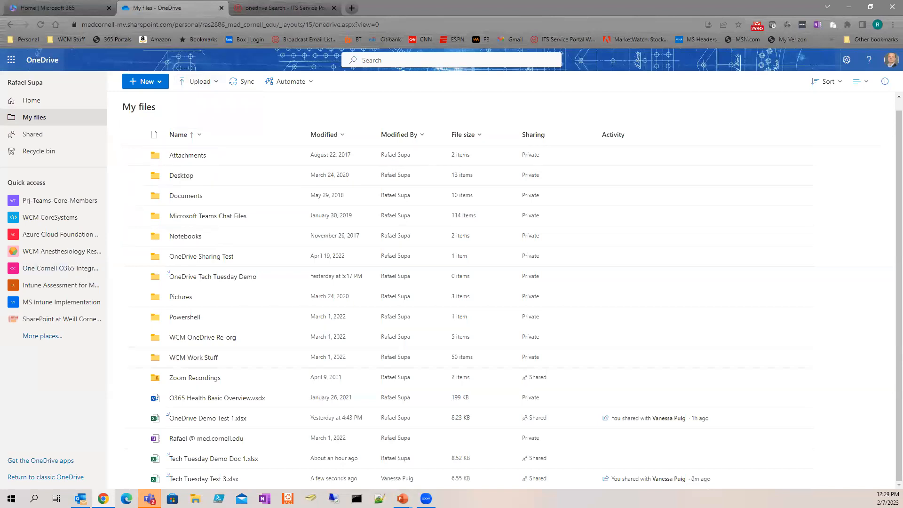
pyautogui.press('super+e')
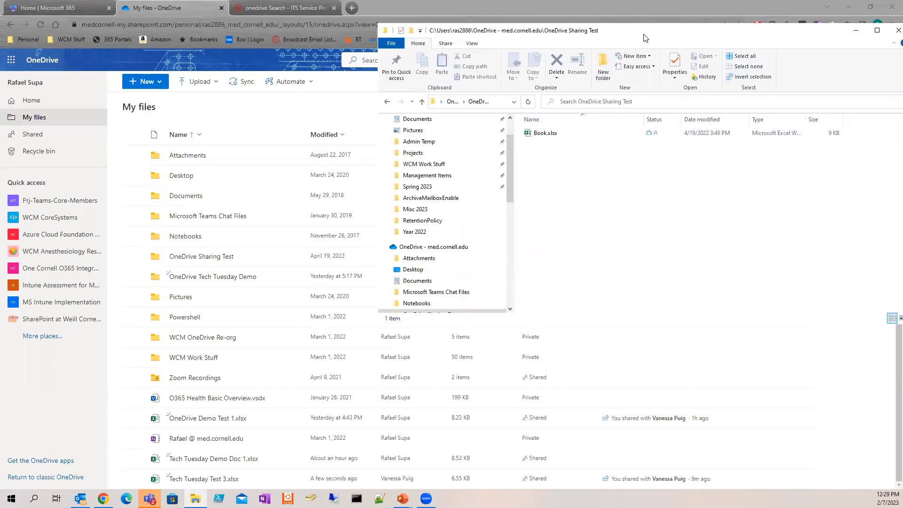
# Step: Drag Book.xlsx from the OneDrive Sharing Test folder onto the OneDrive web file list
pyautogui.moveTo(644, 38); pyautogui.dragTo(664, 26)
pyautogui.moveTo(565, 128); pyautogui.dragTo(240, 422)
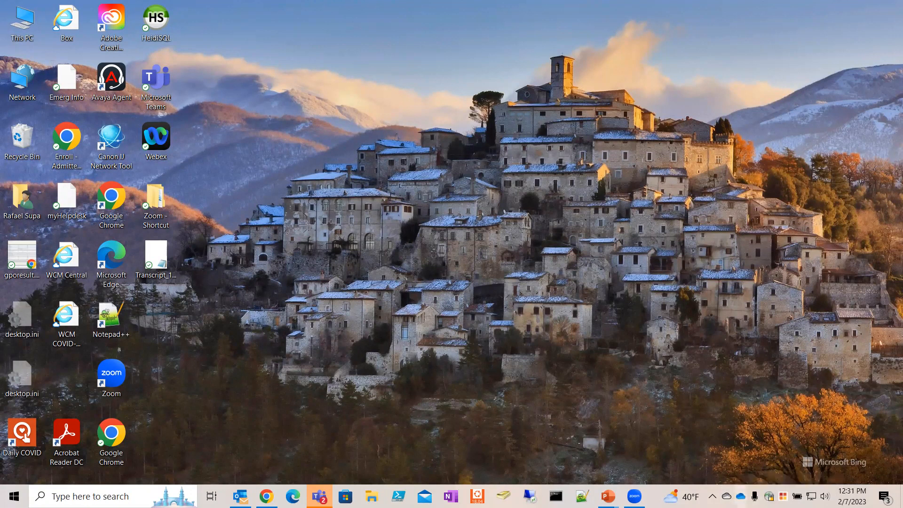
# Step: Open the OneDrive tray flyout to confirm syncing and see Book.xlsx listed
pyautogui.click(741, 496)
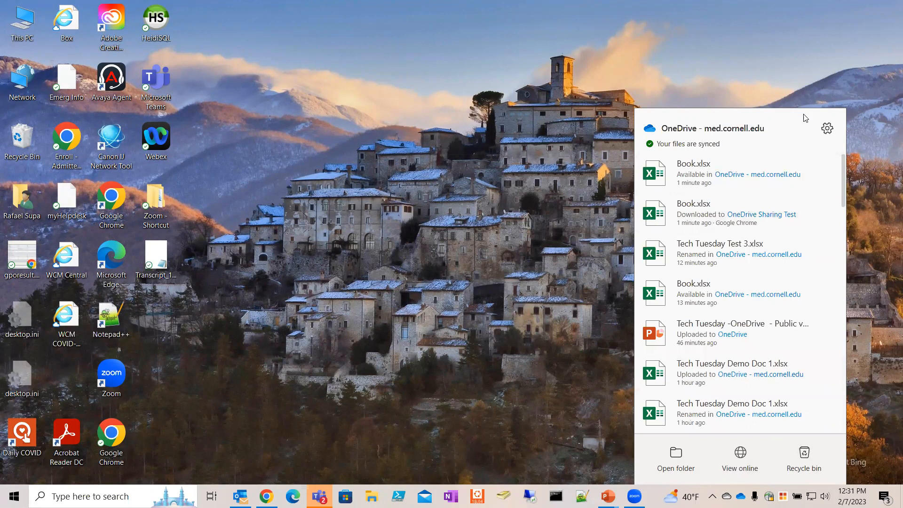
# Step: Open OneDrive Settings on Sync and backup and review the start-at-sign-in and pausing options
pyautogui.click(827, 130)
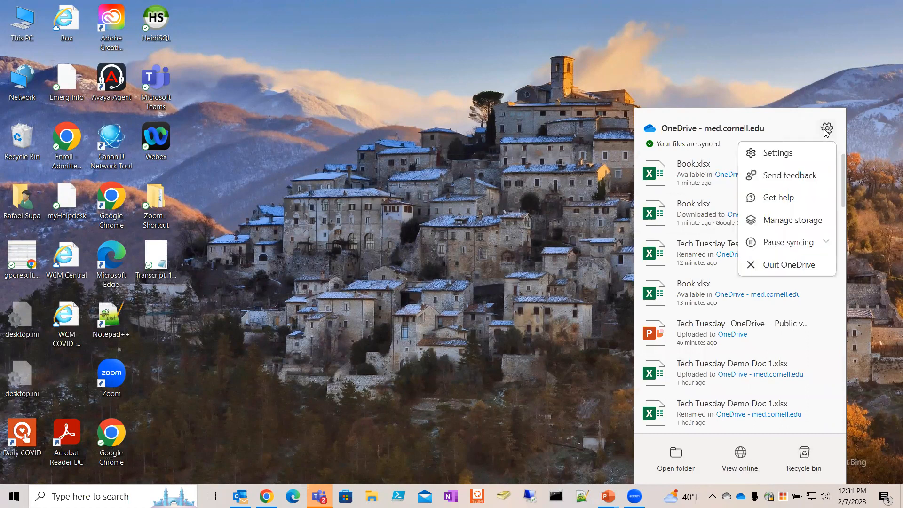
pyautogui.click(784, 154)
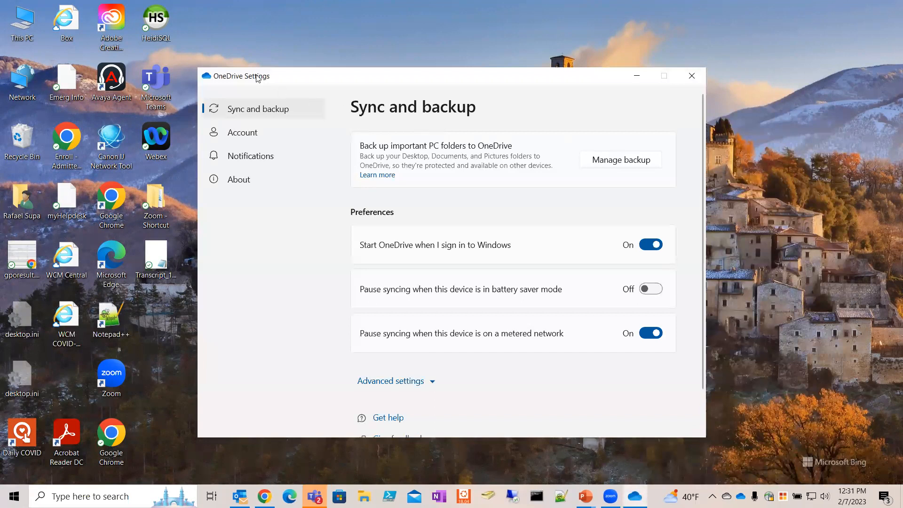
pyautogui.moveTo(258, 78); pyautogui.dragTo(118, 81)
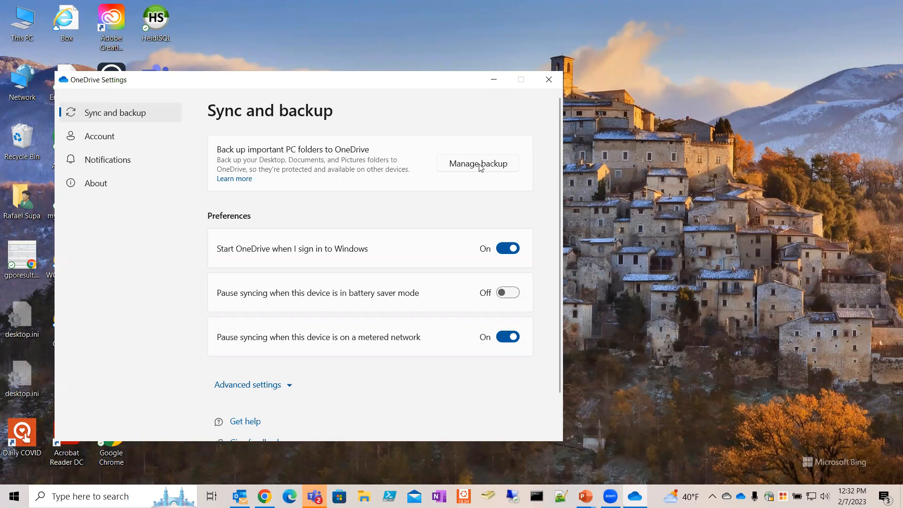
pyautogui.scroll(-1, 263, 235)
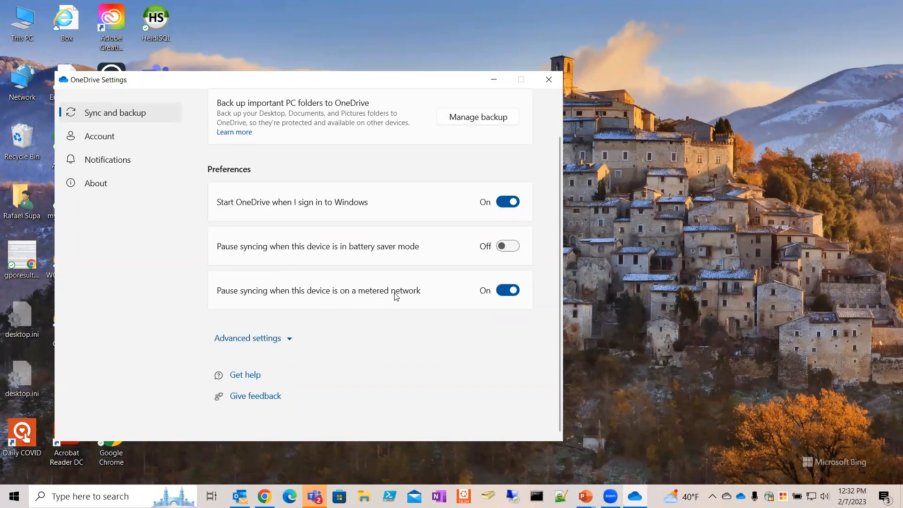
# Step: Expand Advanced settings to see Files On-Demand, then view the Account page showing 1.3 GB used
pyautogui.click(285, 340)
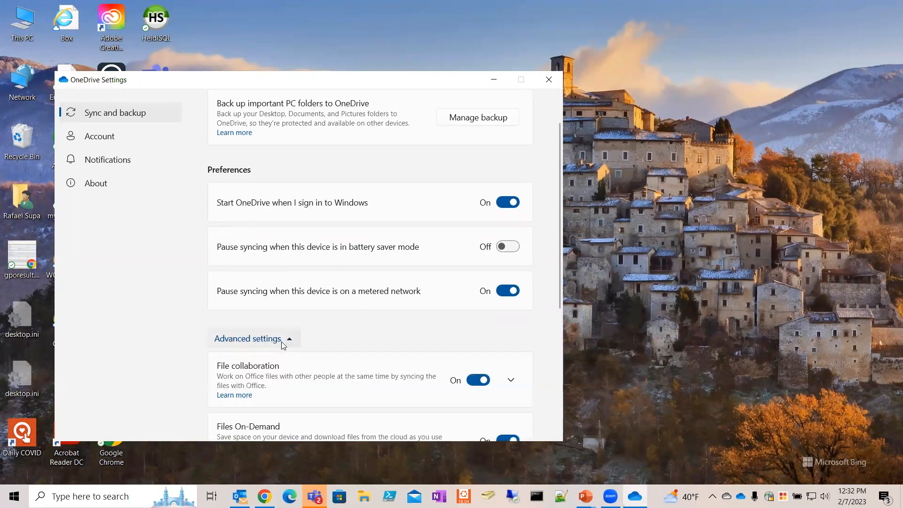
pyautogui.scroll(-3, 296, 260)
pyautogui.scroll(-1, 252, 185)
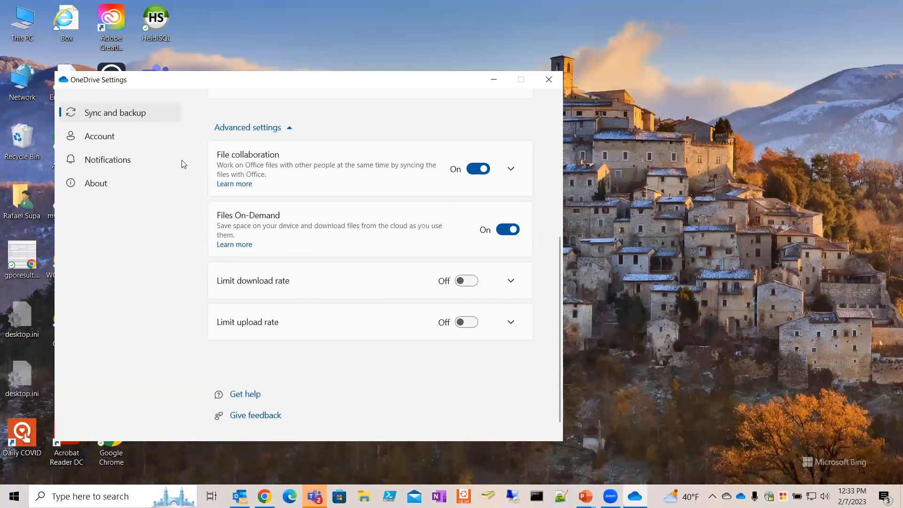
pyautogui.click(111, 137)
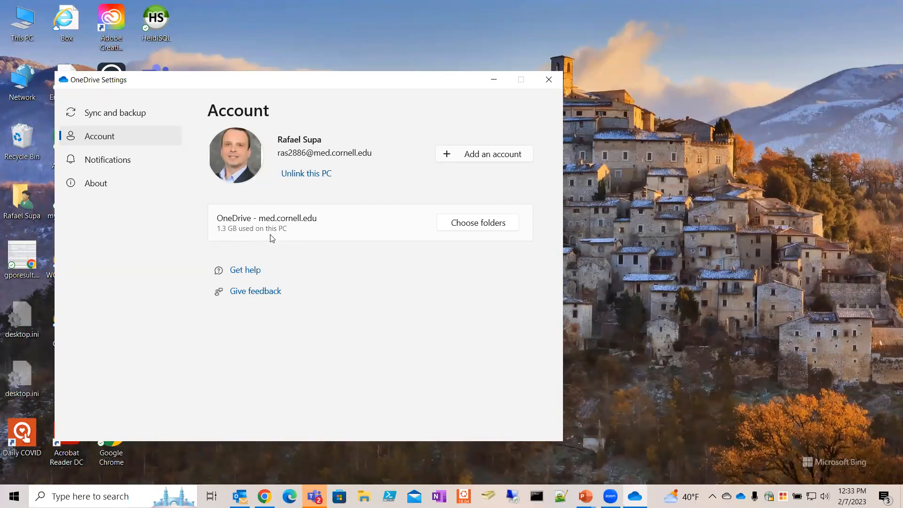
# Step: Review the Notifications page with every notification switched on, then close OneDrive Settings
pyautogui.click(140, 167)
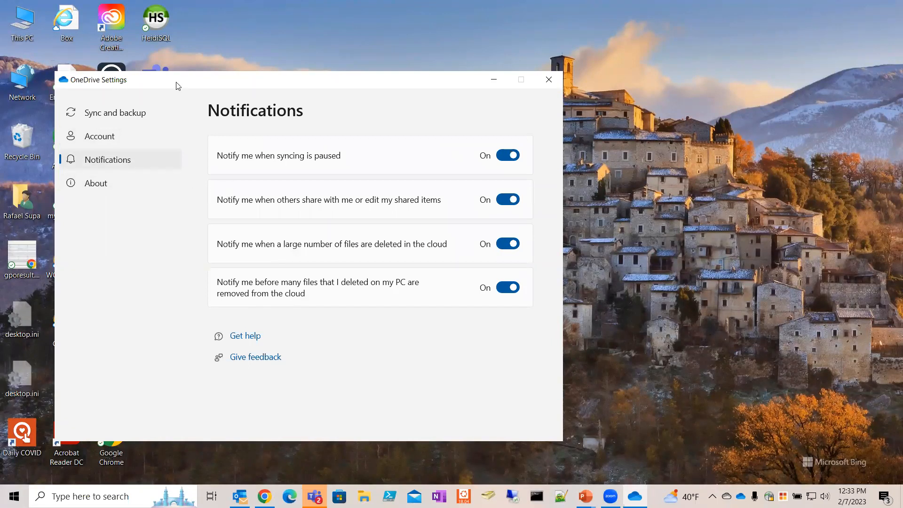
pyautogui.moveTo(170, 85); pyautogui.dragTo(321, 103)
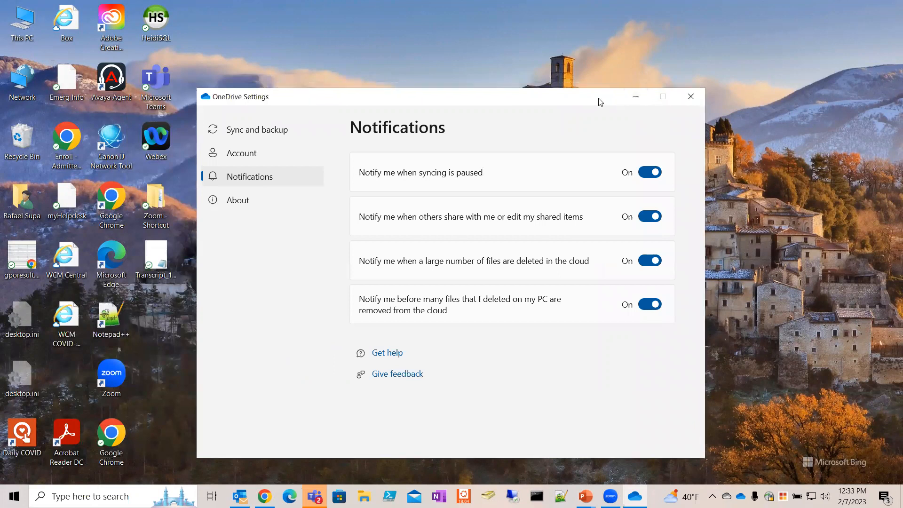
pyautogui.moveTo(598, 99); pyautogui.dragTo(613, 88)
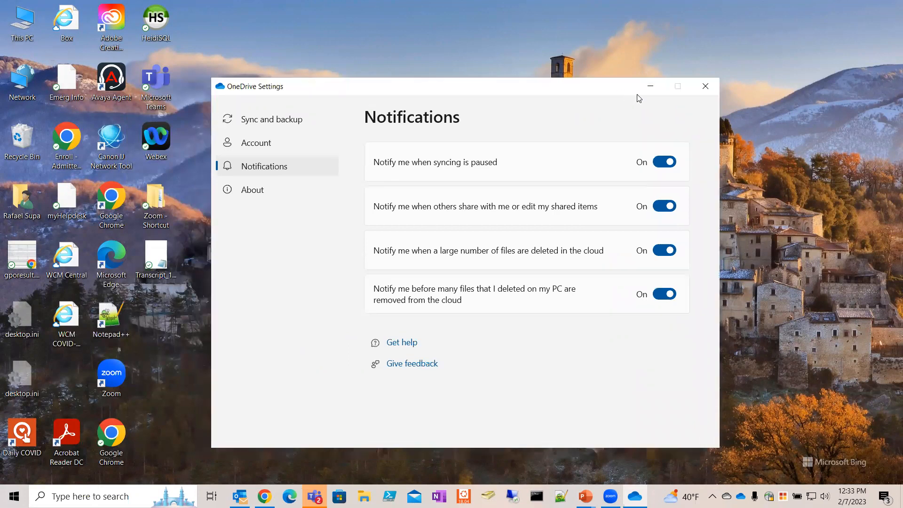
pyautogui.click(704, 89)
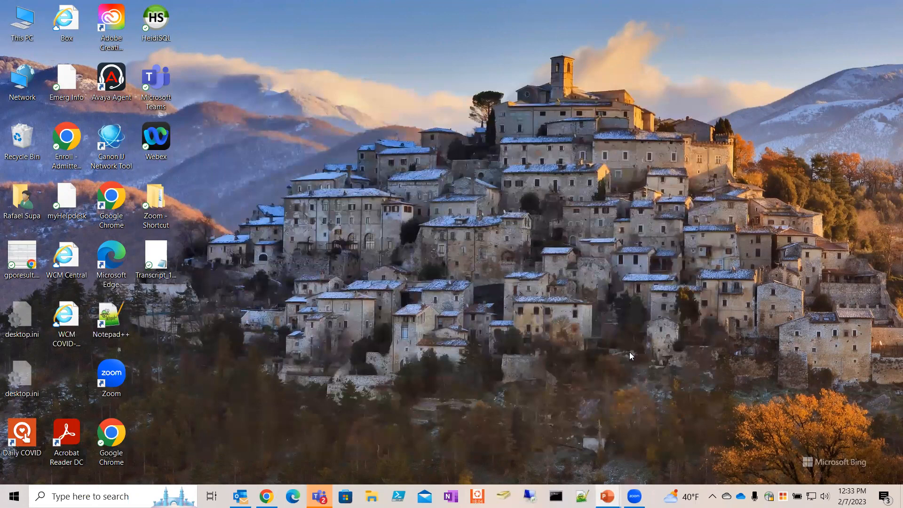
# Step: Reopen the OneDrive activity panel from the taskbar cloud icon to see the synced files
pyautogui.click(741, 496)
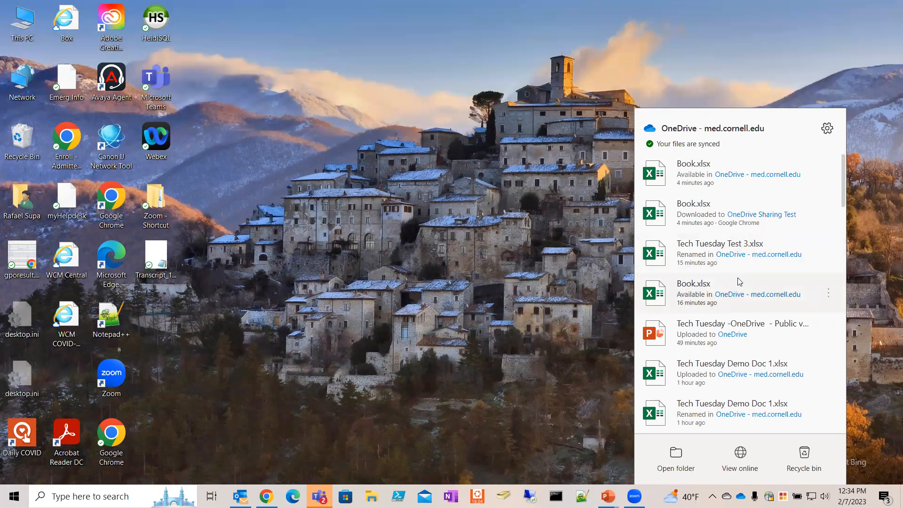
# Step: Maximize File Explorer and open the OneDrive - med.cornell.edu folder to view its 20 items' sync status
pyautogui.click(678, 465)
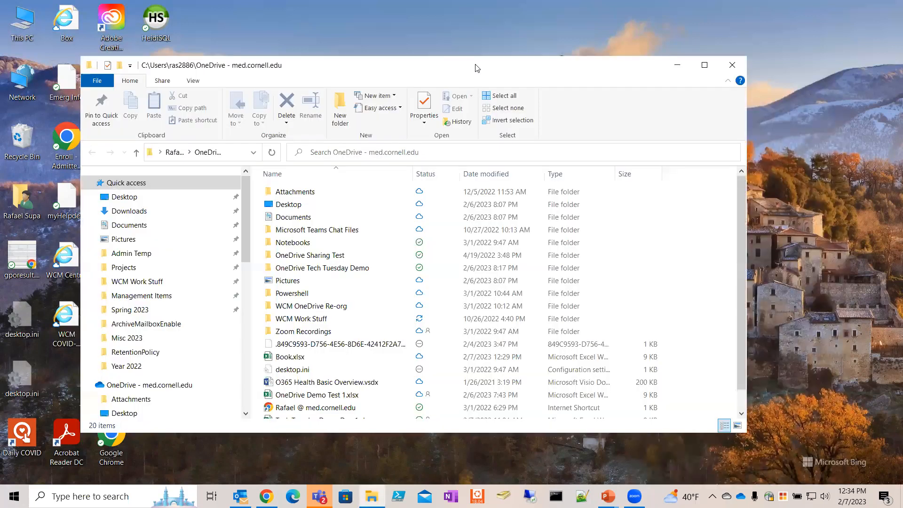
pyautogui.moveTo(475, 65); pyautogui.dragTo(449, 55)
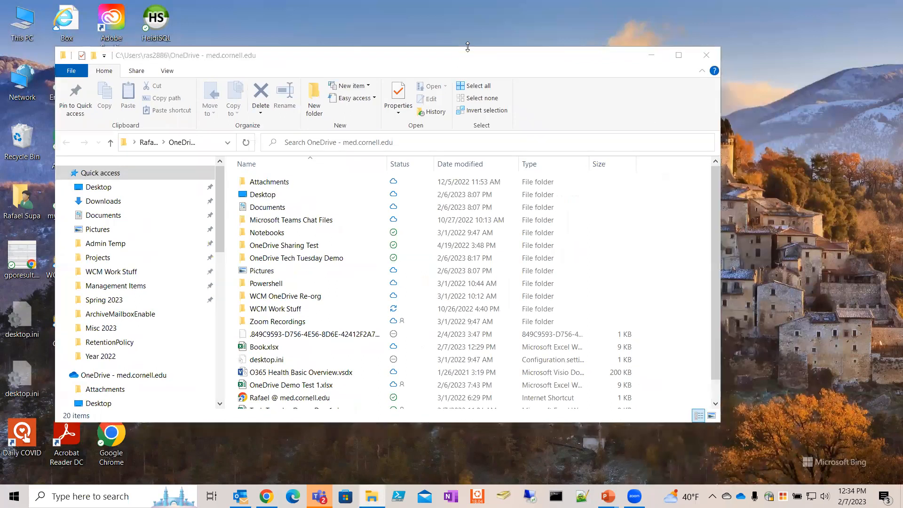
pyautogui.click(678, 55)
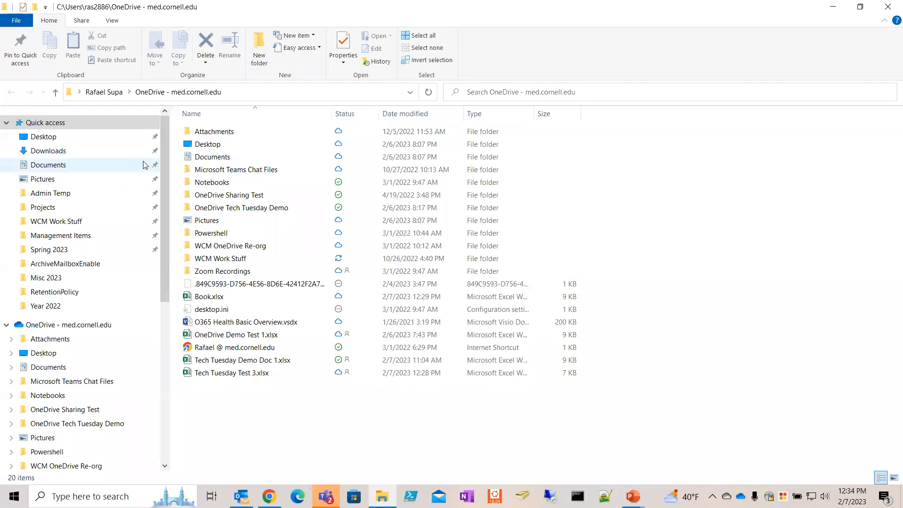
pyautogui.click(69, 323)
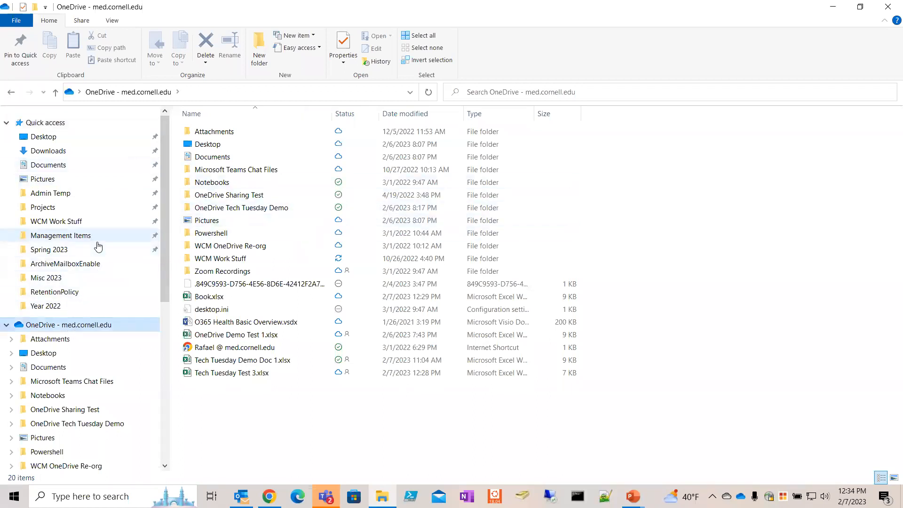
pyautogui.scroll(-3, 97, 245)
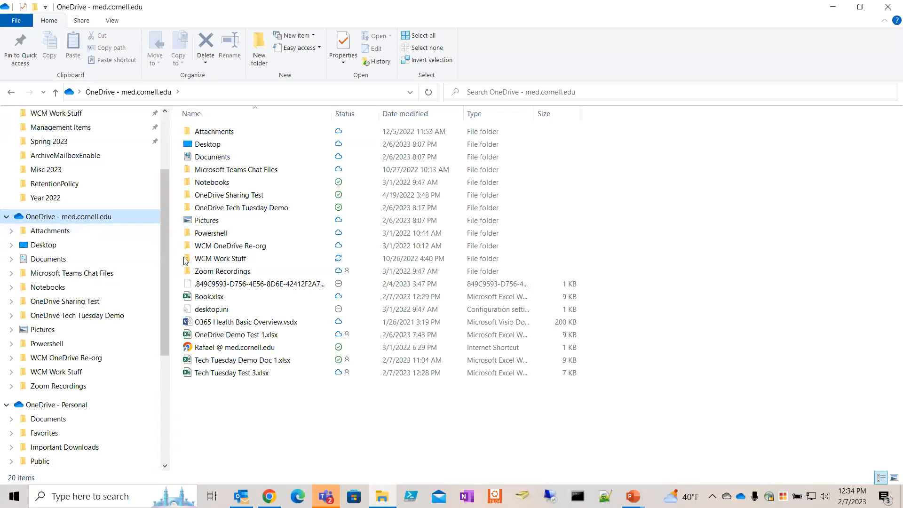
pyautogui.moveTo(255, 304)
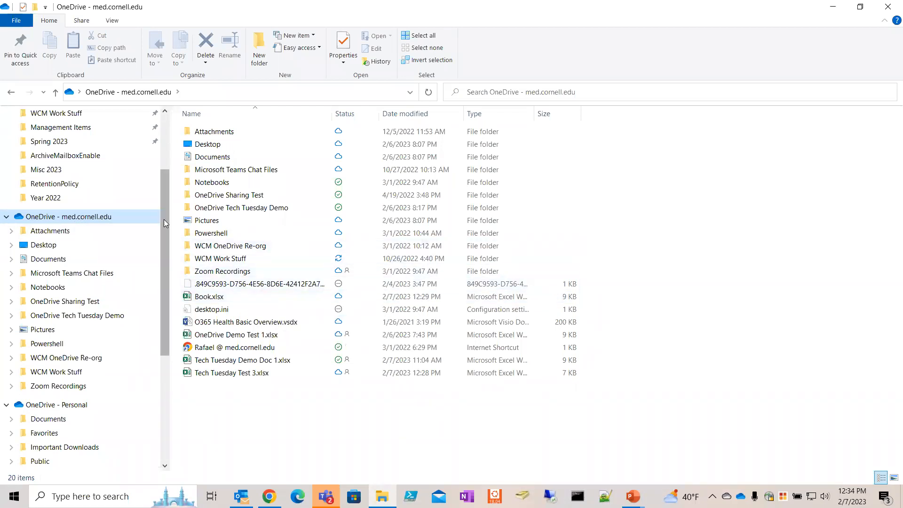
pyautogui.scroll(-1, 159, 231)
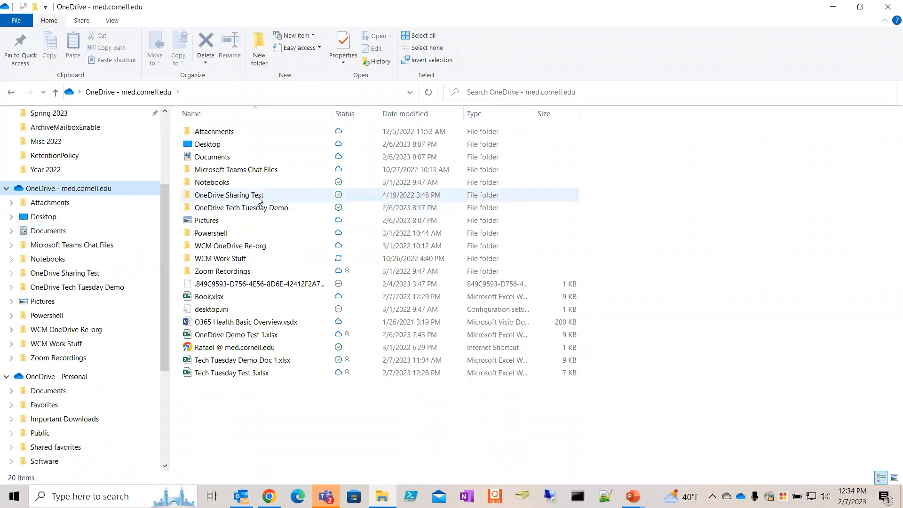
pyautogui.moveTo(259, 201)
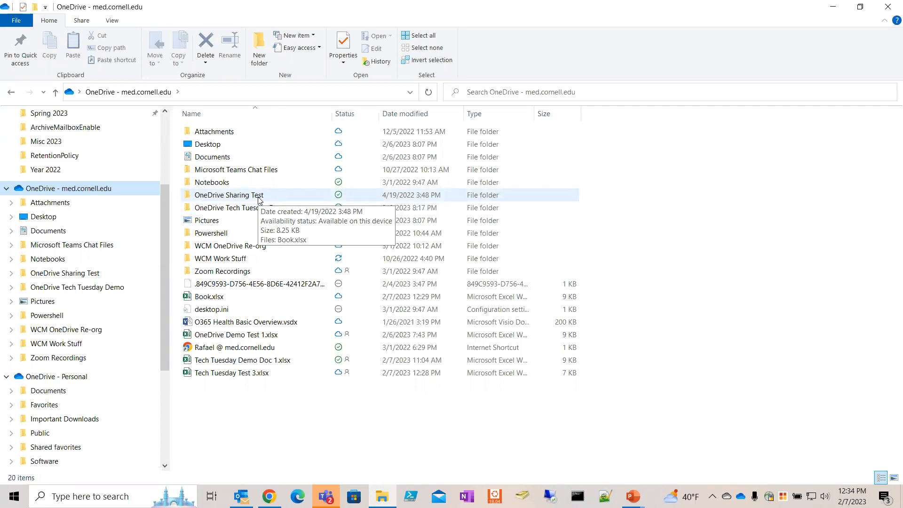
pyautogui.click(239, 401)
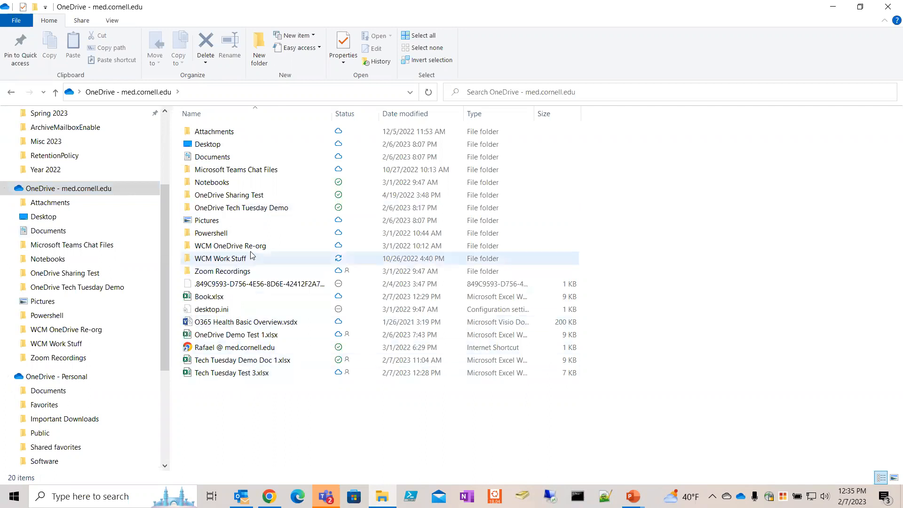
pyautogui.moveTo(250, 213)
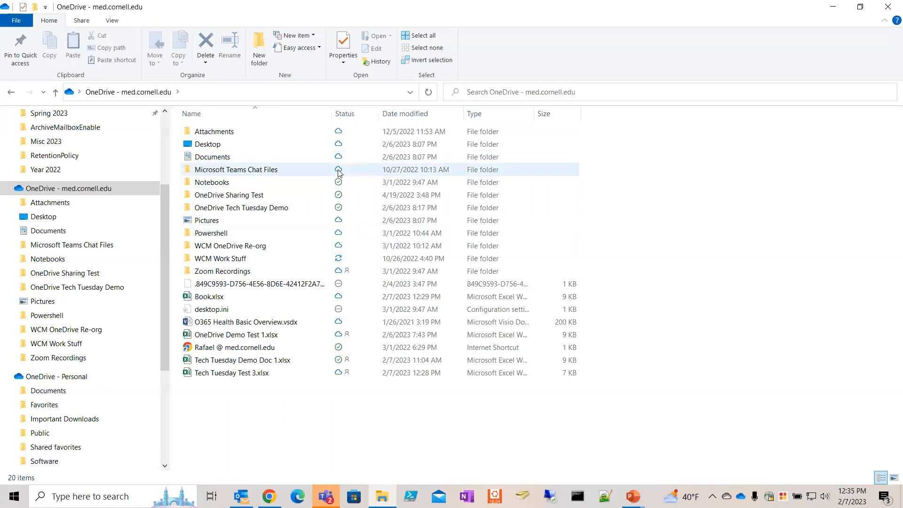
pyautogui.moveTo(273, 175)
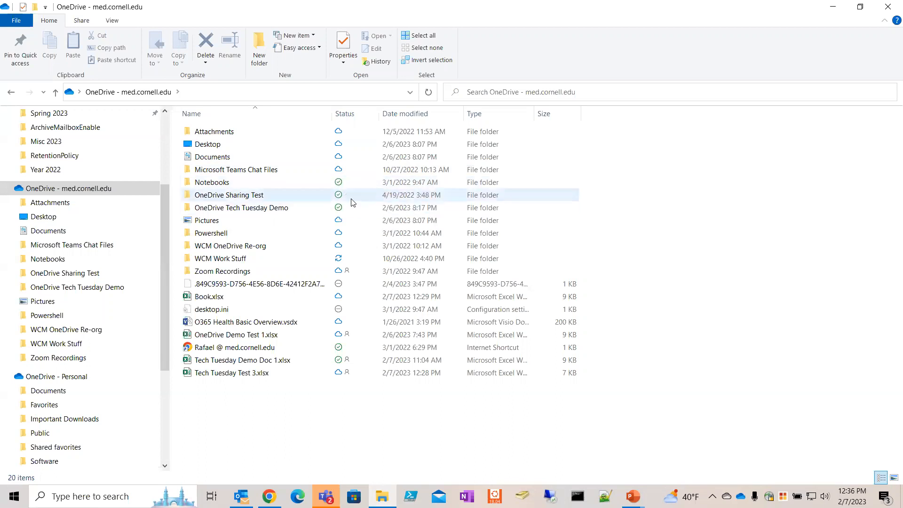
pyautogui.moveTo(302, 183)
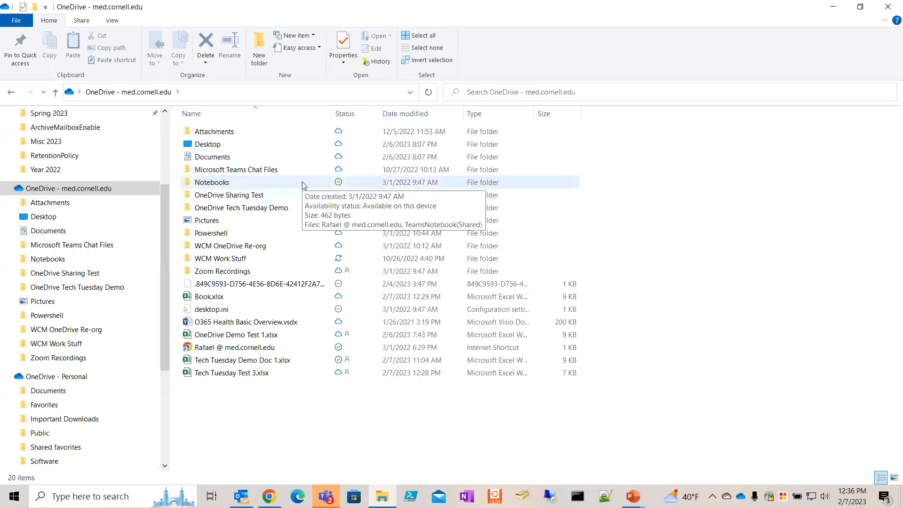
# Step: Apply Free up space to the whole OneDrive folder so its contents become online-only
pyautogui.rightClick(302, 181)
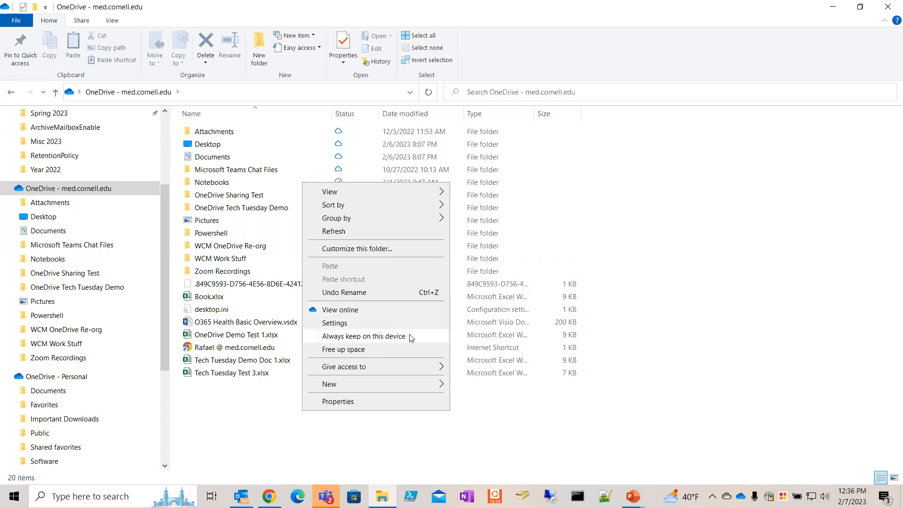
pyautogui.click(362, 349)
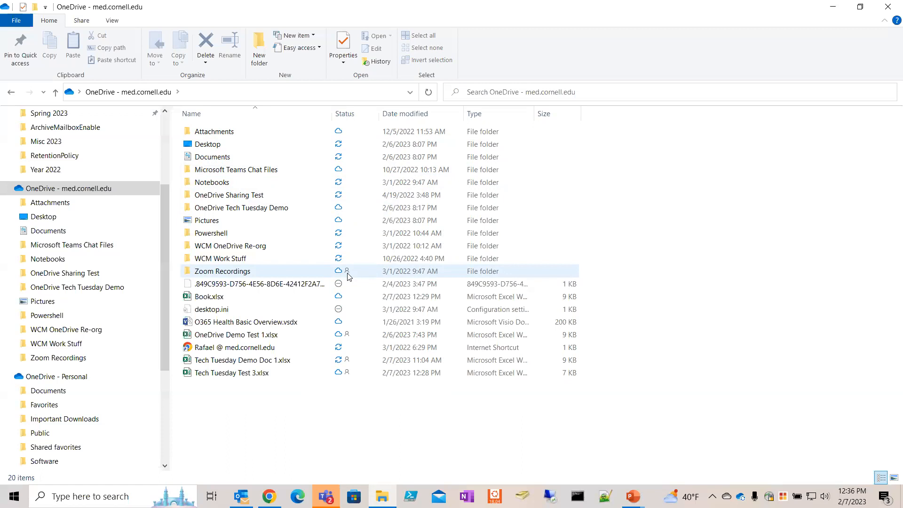
pyautogui.moveTo(348, 276)
# Step: Open Manage access for Tech Tuesday Test 3.xlsx to see its edit link and two owners
pyautogui.click(267, 374)
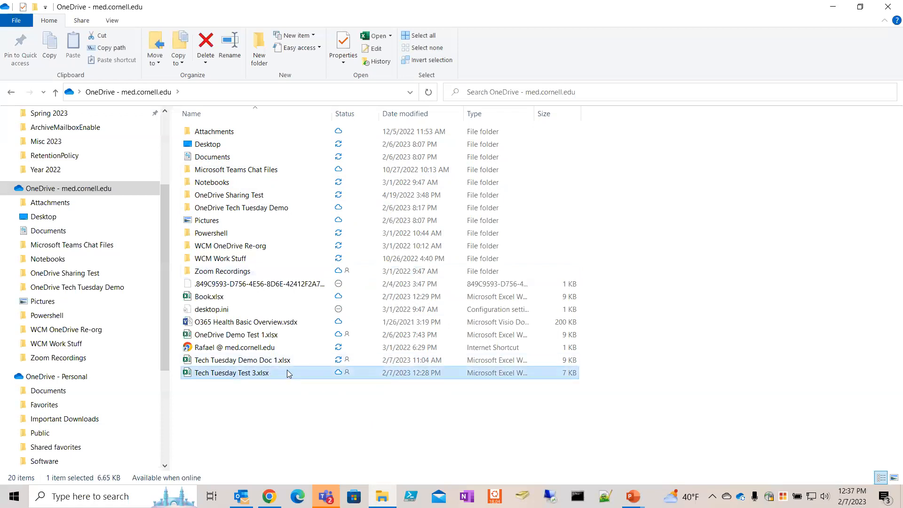
pyautogui.rightClick(316, 376)
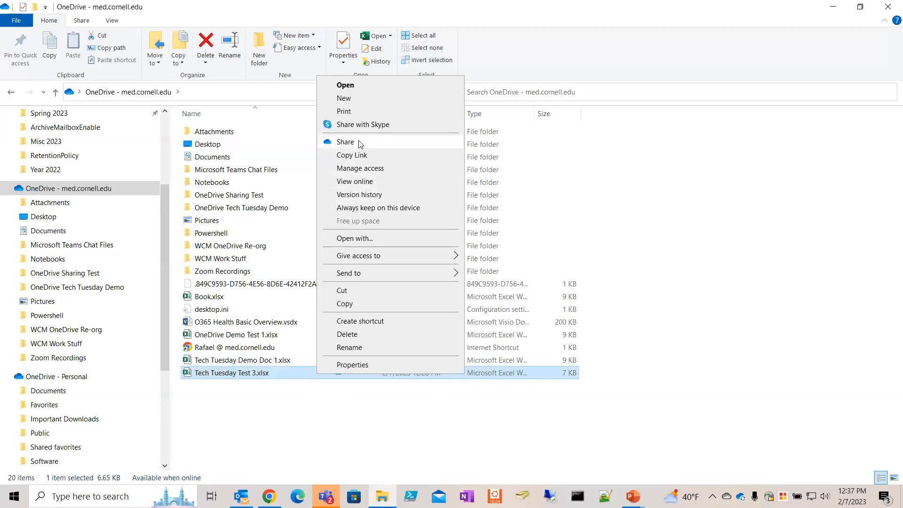
pyautogui.click(383, 170)
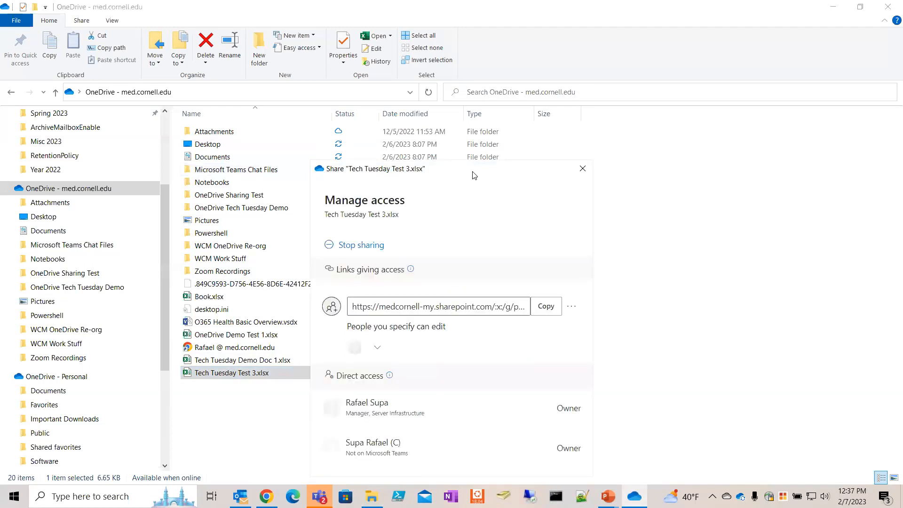
pyautogui.moveTo(486, 168); pyautogui.dragTo(565, 74)
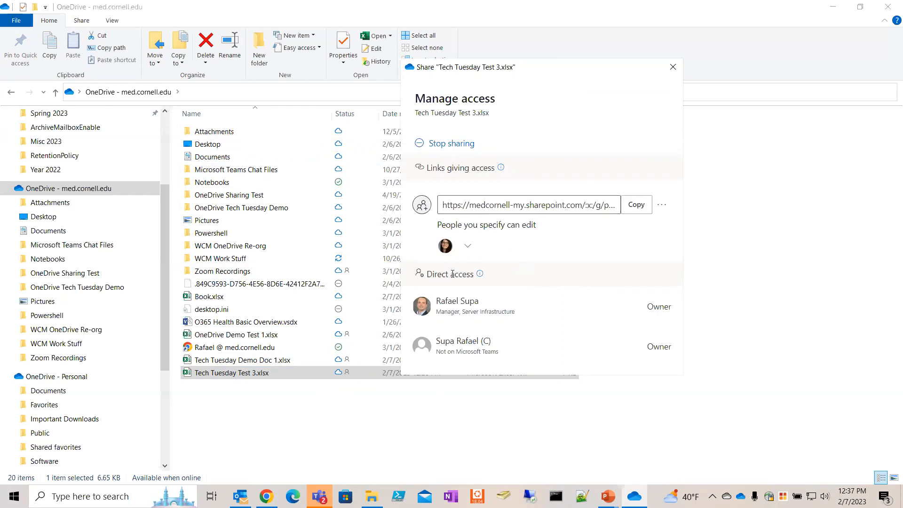
pyautogui.moveTo(477, 276)
# Step: Close the Manage access dialog for Tech Tuesday Test 3.xlsx and switch to PowerPoint
pyautogui.click(677, 73)
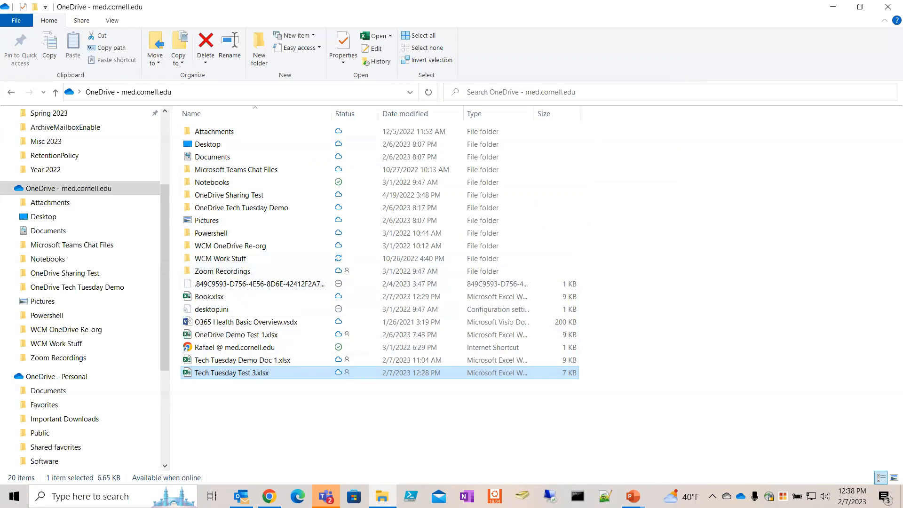
pyautogui.hotkey('alt', 'Tab')
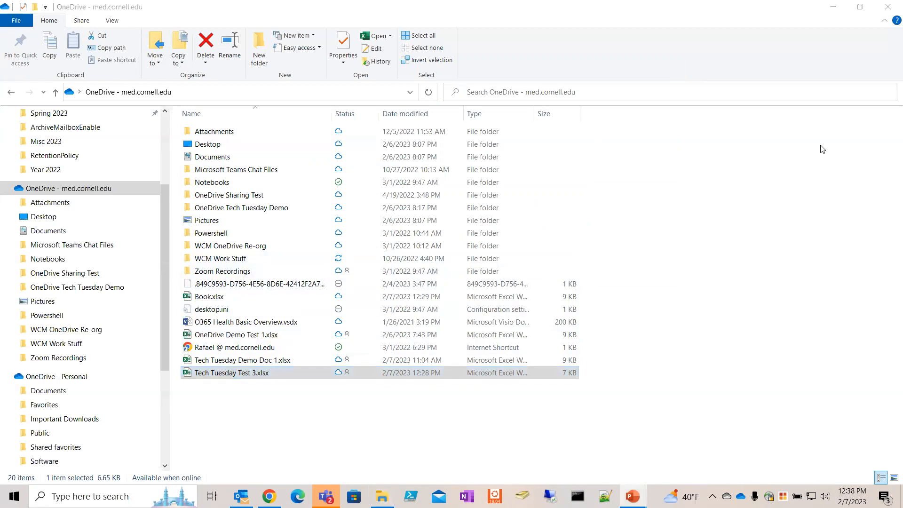
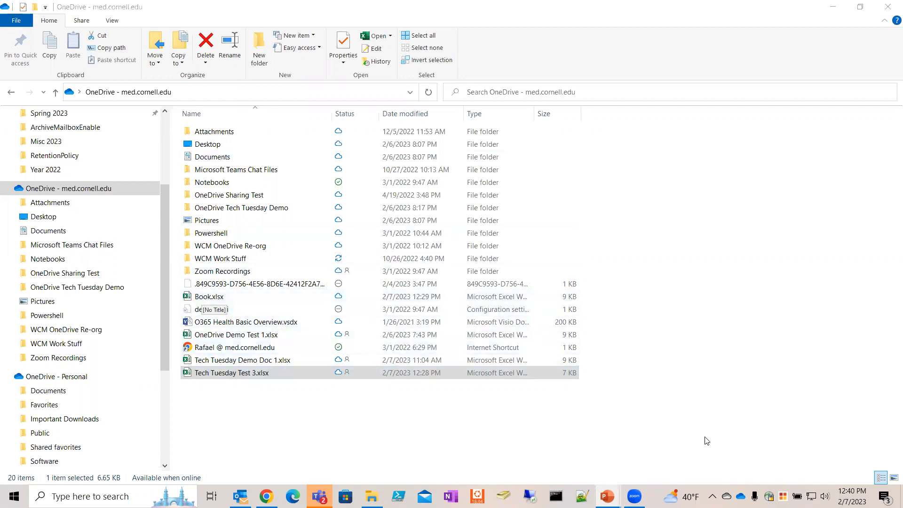
# Step: Show the OneDrive flyout confirming files are synced and listing recent uploads
pyautogui.click(741, 496)
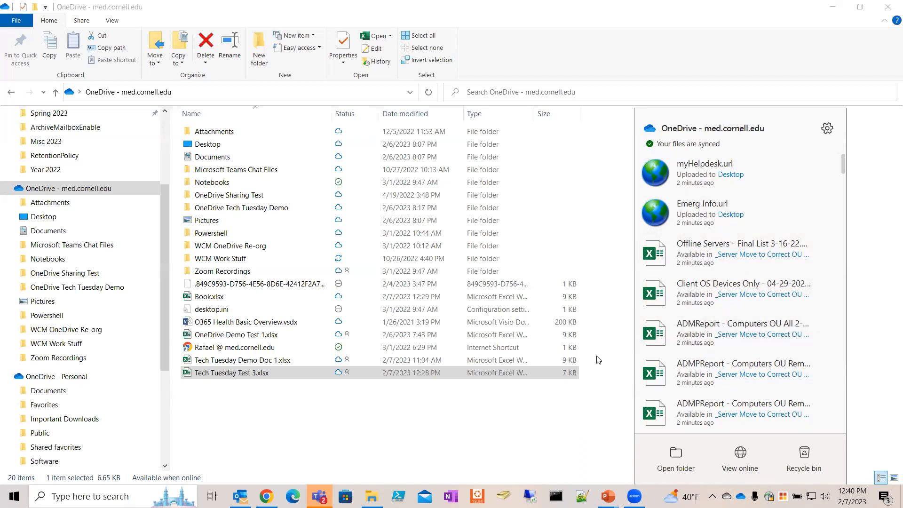
# Step: Dismiss the OneDrive flyout to see the work folder's 20 items and their sync status
pyautogui.click(507, 419)
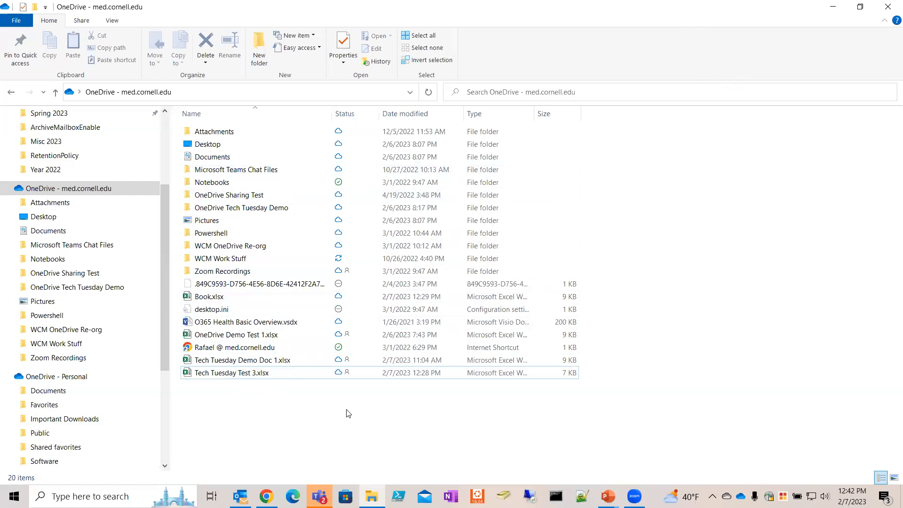
# Step: Open Tech Tuesday Test 3.xlsx in Excel and enlarge its restored window to show more sheet
pyautogui.click(257, 374)
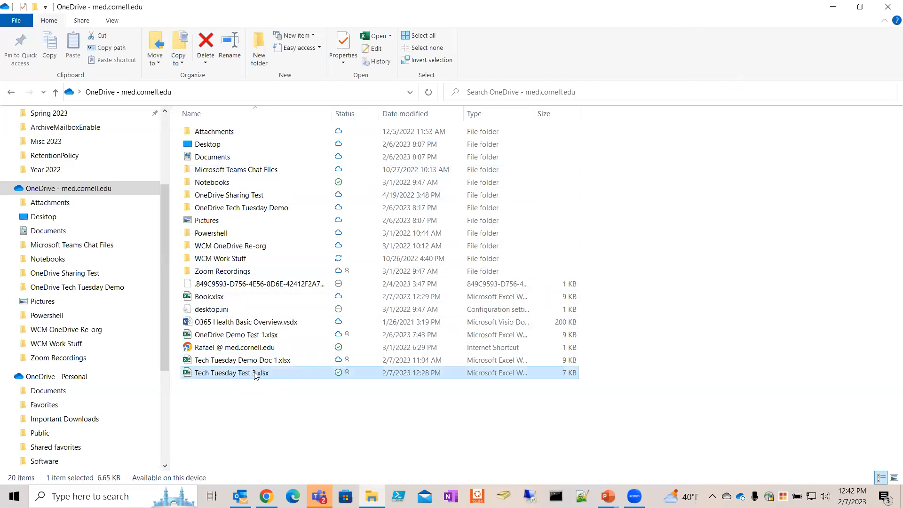
pyautogui.doubleClick(256, 373)
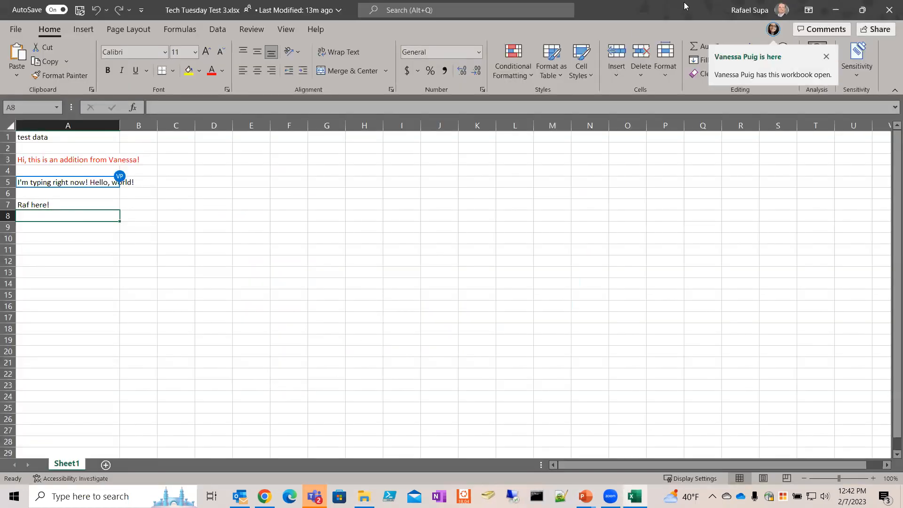
pyautogui.moveTo(684, 8); pyautogui.dragTo(384, 48)
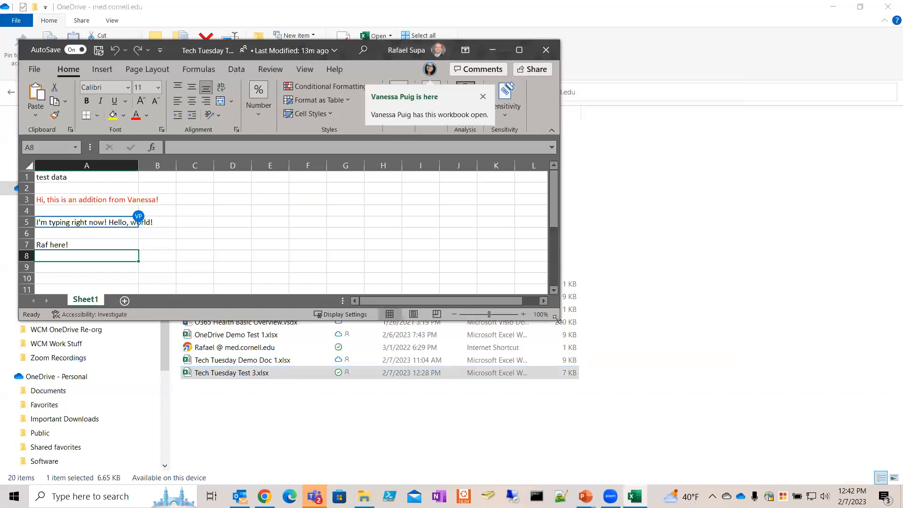
pyautogui.moveTo(557, 319); pyautogui.dragTo(890, 474)
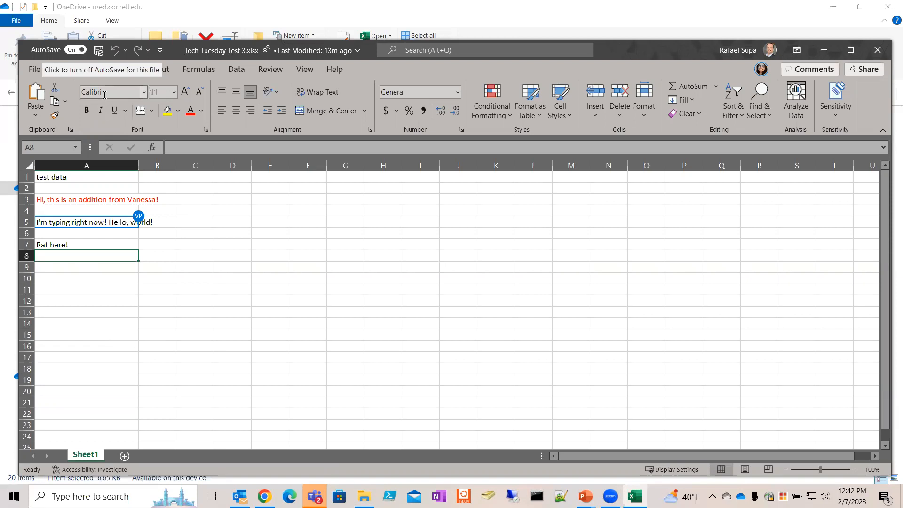
# Step: Save Tech Tuesday Test 3.xlsx to pull in updates, then show the File backstage Home page
pyautogui.click(99, 54)
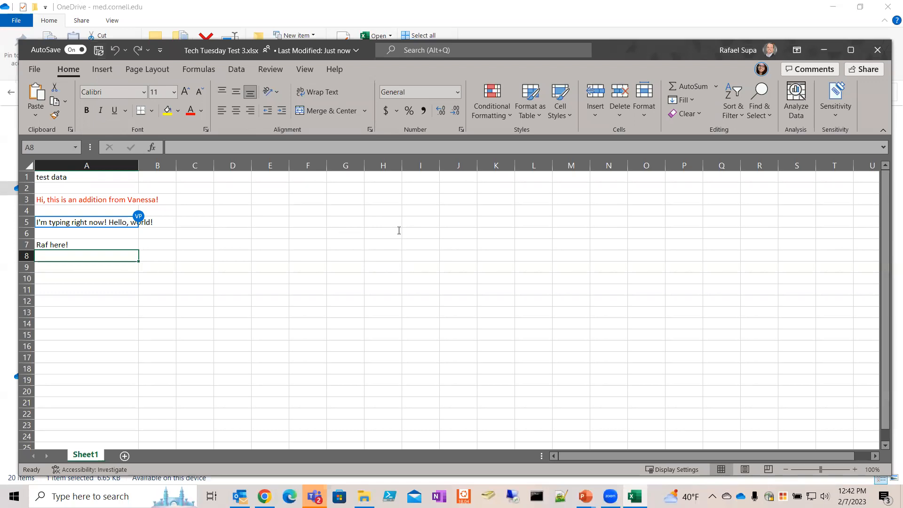
pyautogui.moveTo(645, 48); pyautogui.dragTo(639, 45)
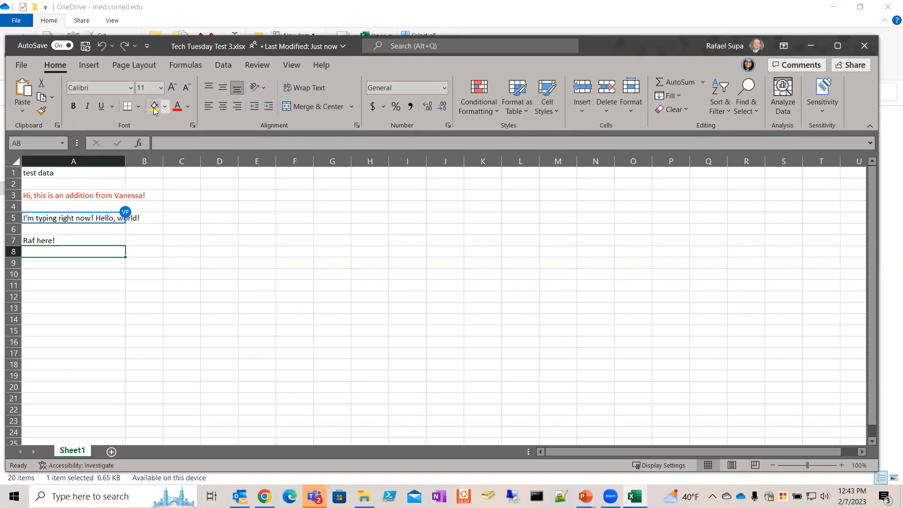
pyautogui.click(88, 106)
pyautogui.click(21, 66)
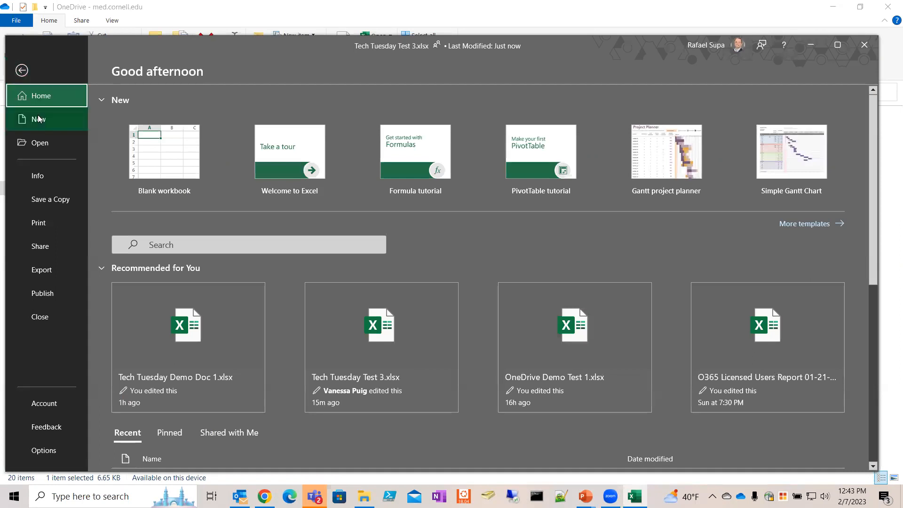
# Step: Review the OneDrive Documents locations on the Save a Copy page, then return to the worksheet
pyautogui.click(46, 206)
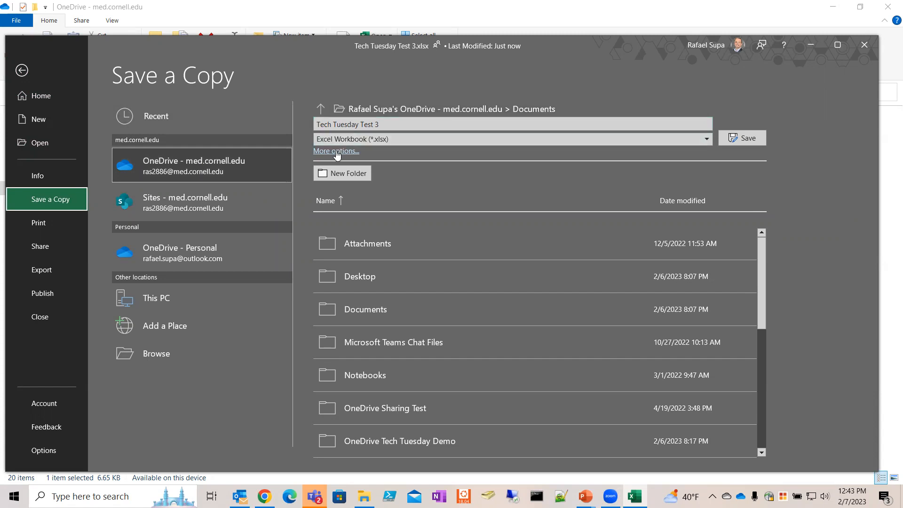
pyautogui.scroll(-2, 389, 282)
pyautogui.scroll(2, 382, 283)
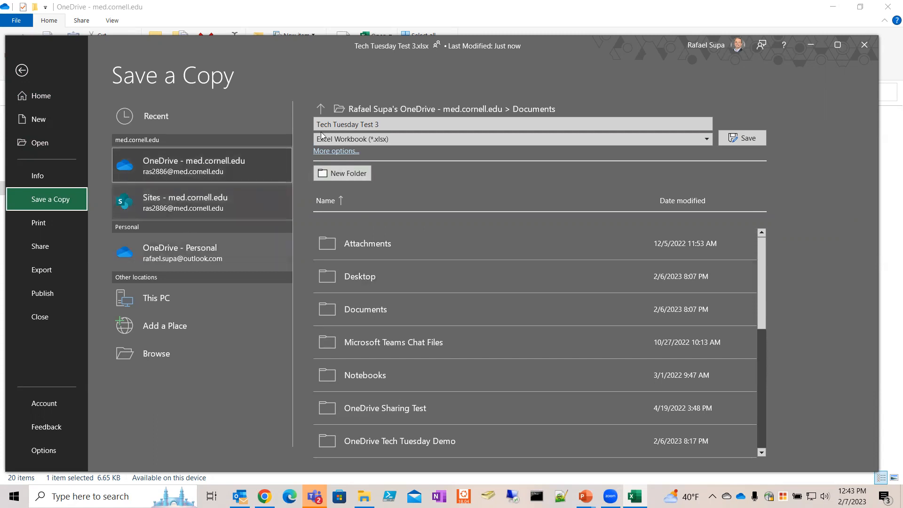
pyautogui.moveTo(653, 44); pyautogui.dragTo(651, 45)
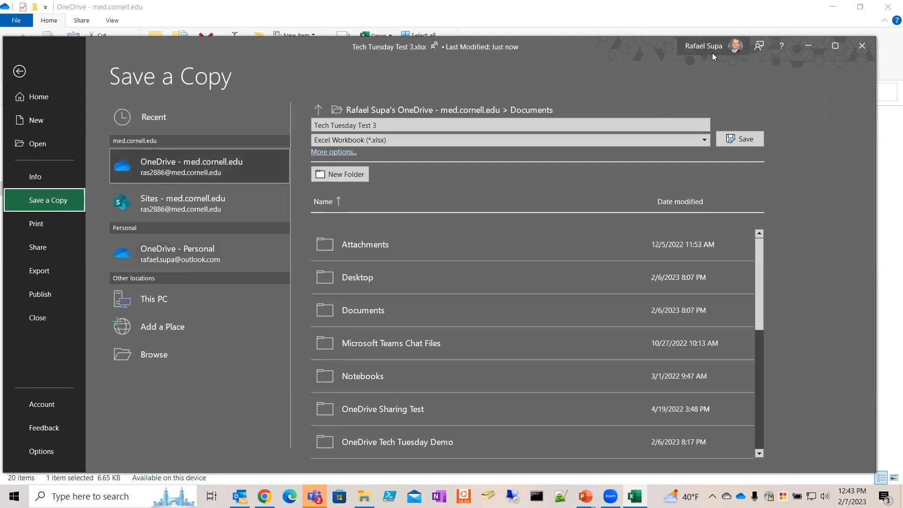
pyautogui.click(27, 71)
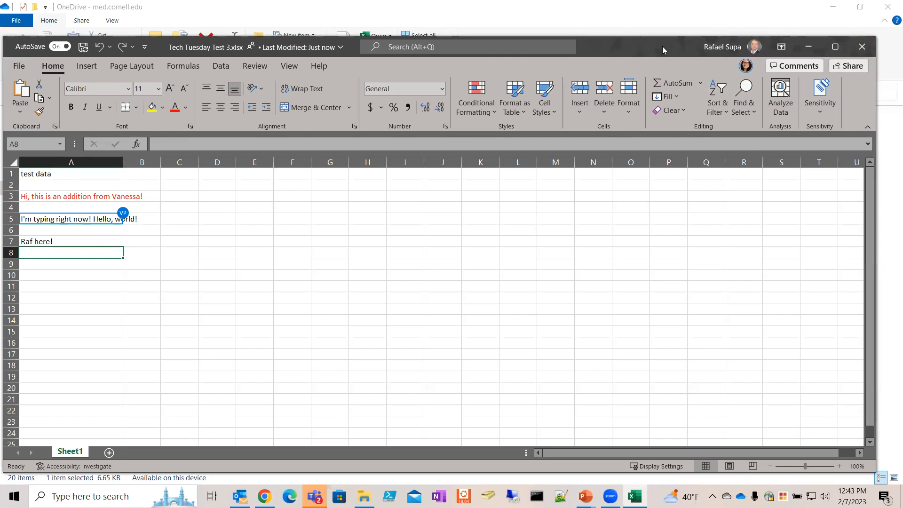
# Step: Check the workbook's Send link panel, dismiss it, close Excel and switch to Outlook
pyautogui.moveTo(662, 46); pyautogui.dragTo(671, 44)
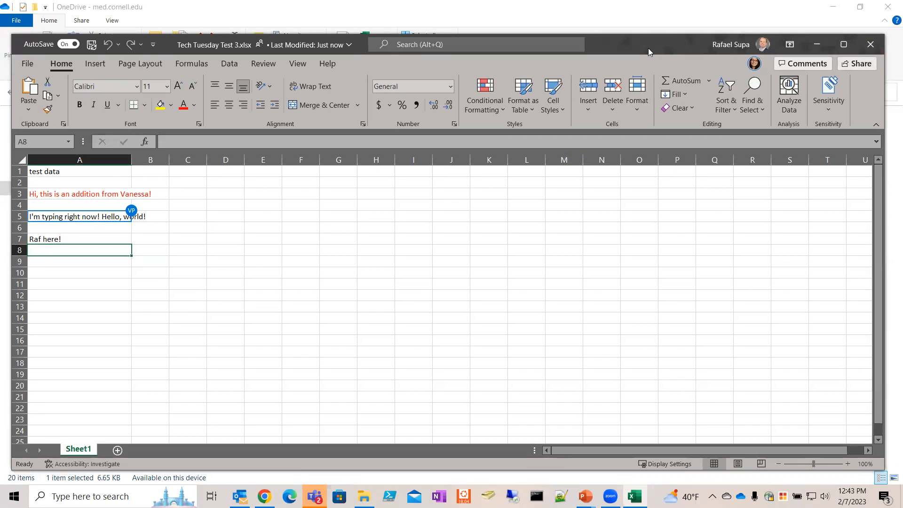
pyautogui.click(854, 66)
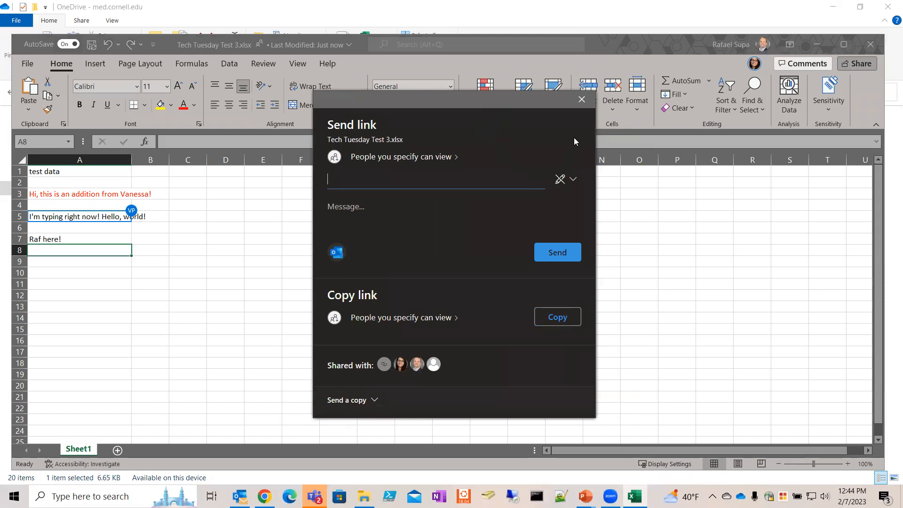
pyautogui.click(571, 108)
pyautogui.click(870, 44)
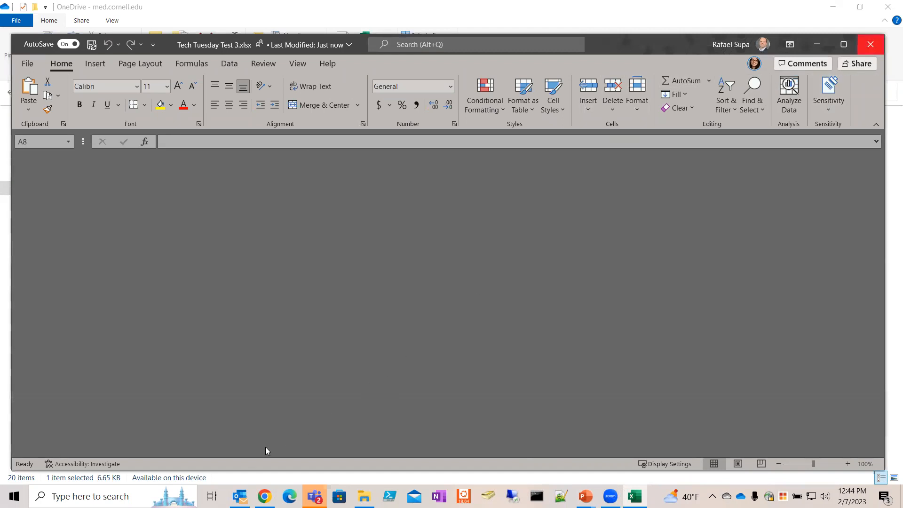
pyautogui.click(240, 496)
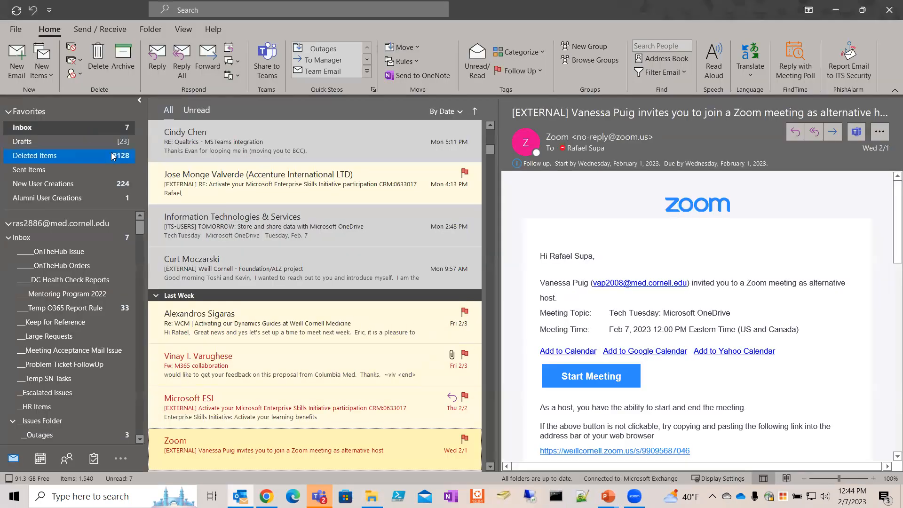
# Step: Start a new email and choose the colleague's contact from autocomplete as recipient
pyautogui.click(17, 61)
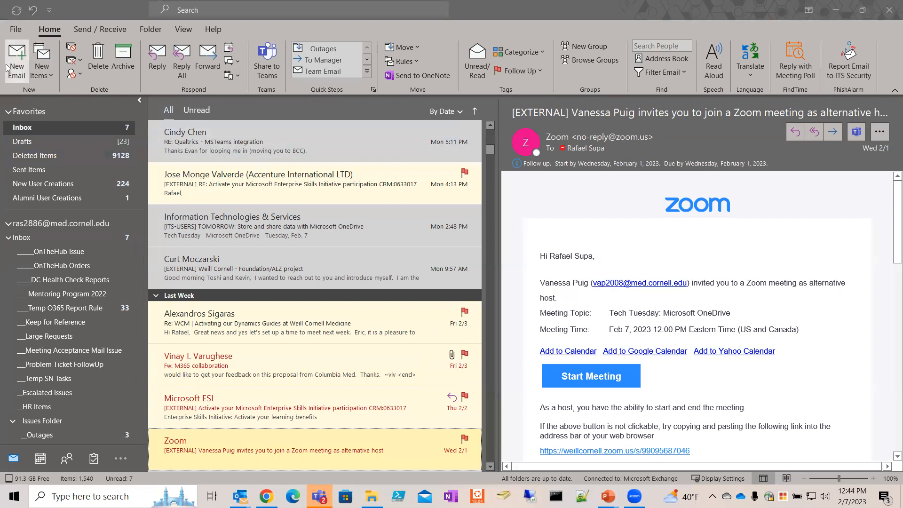
pyautogui.write('v')
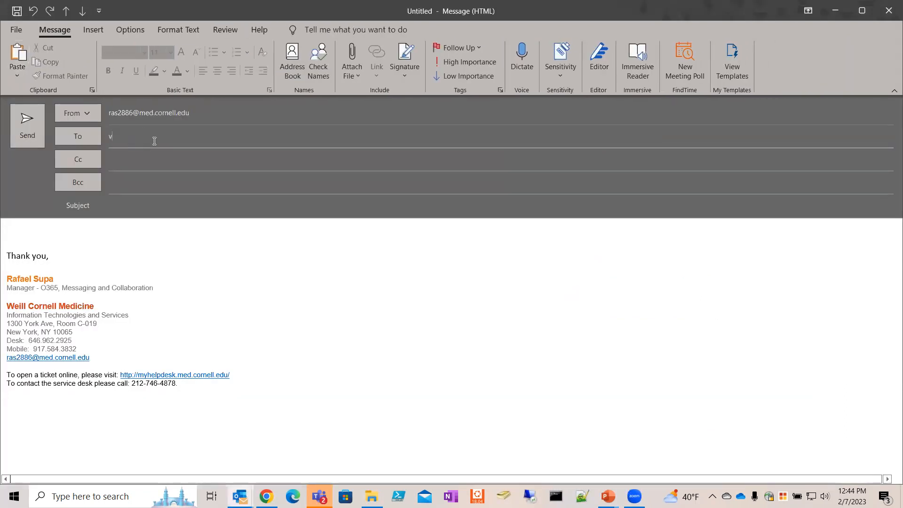
pyautogui.write('anesa')
pyautogui.press('BackSpace')
pyautogui.write('s')
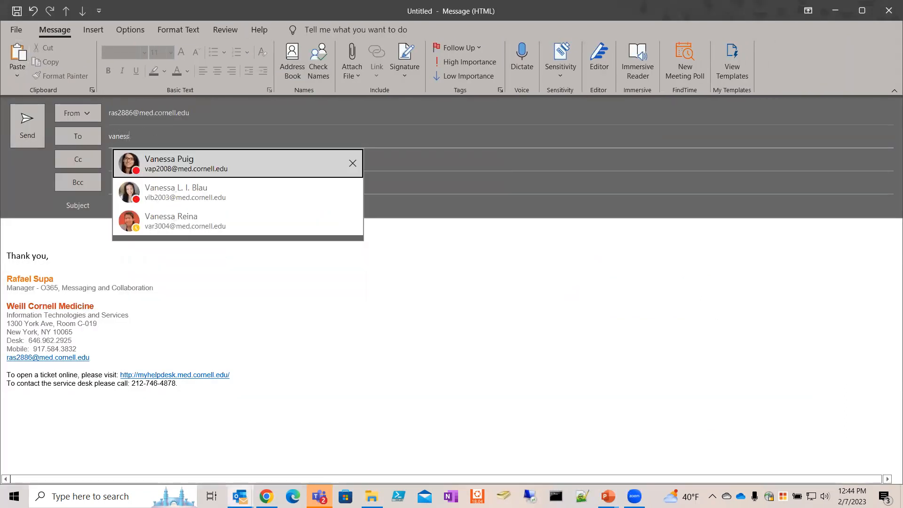
pyautogui.click(221, 167)
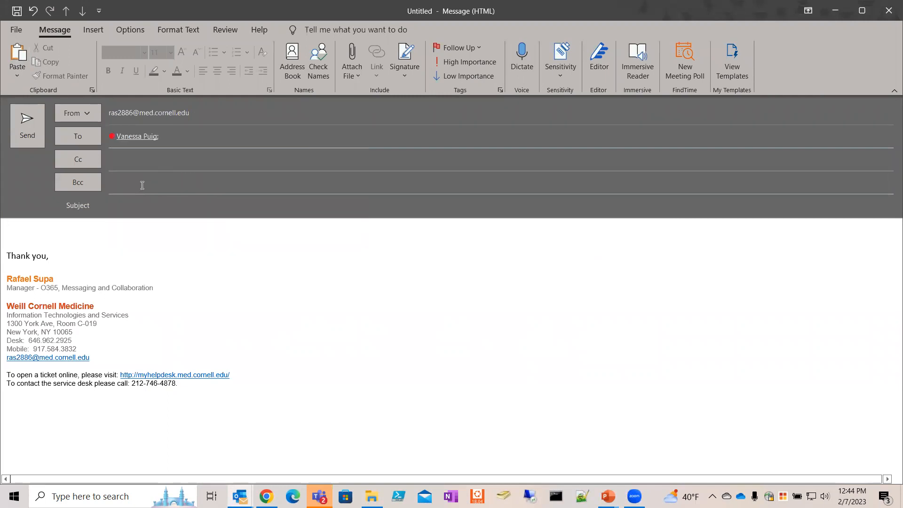
# Step: Resize the message window and show the recent files list on the Insert tab's Attach File
pyautogui.doubleClick(689, 8)
pyautogui.click(67, 63)
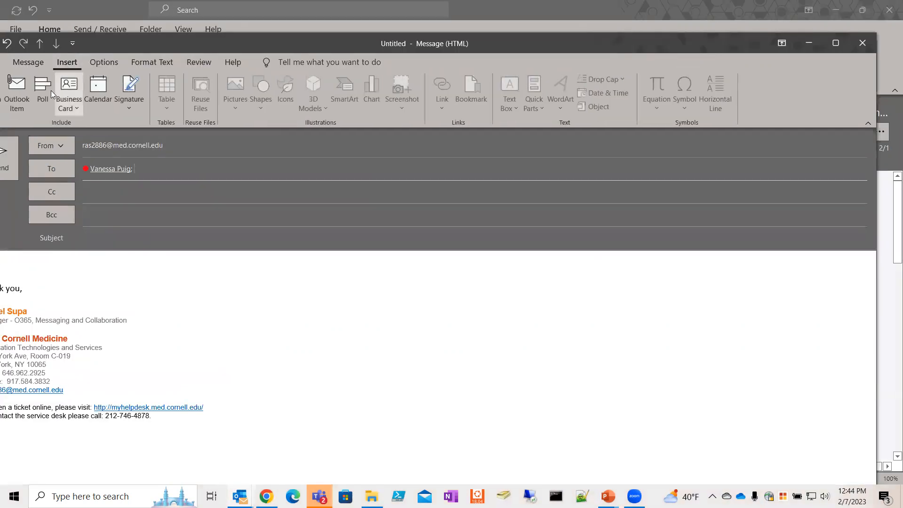
pyautogui.moveTo(169, 48); pyautogui.dragTo(196, 49)
pyautogui.click(17, 90)
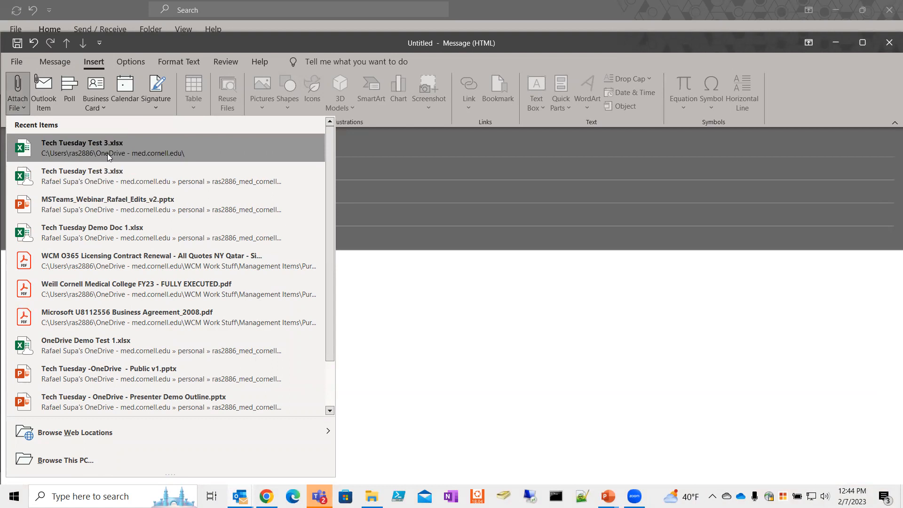
# Step: Attach Book.xlsx from the OneDrive web files as a view-only shared link
pyautogui.moveTo(74, 435)
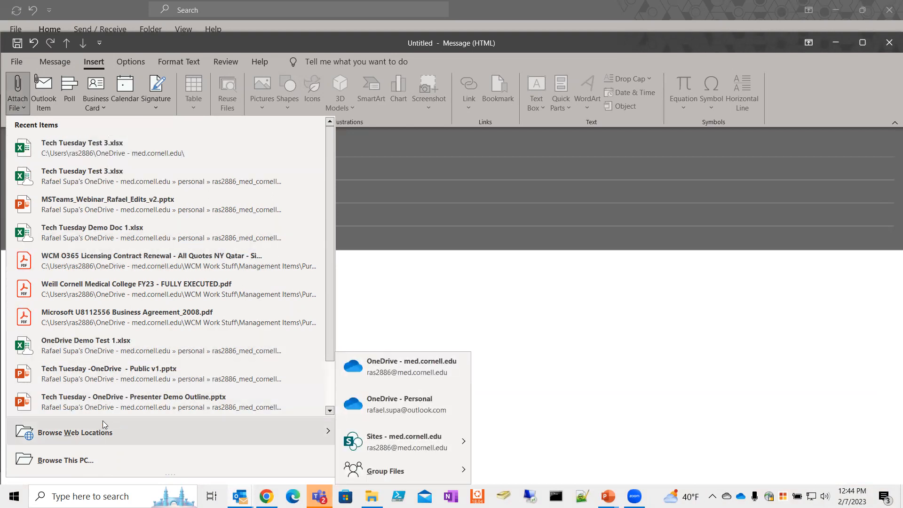
pyautogui.click(408, 377)
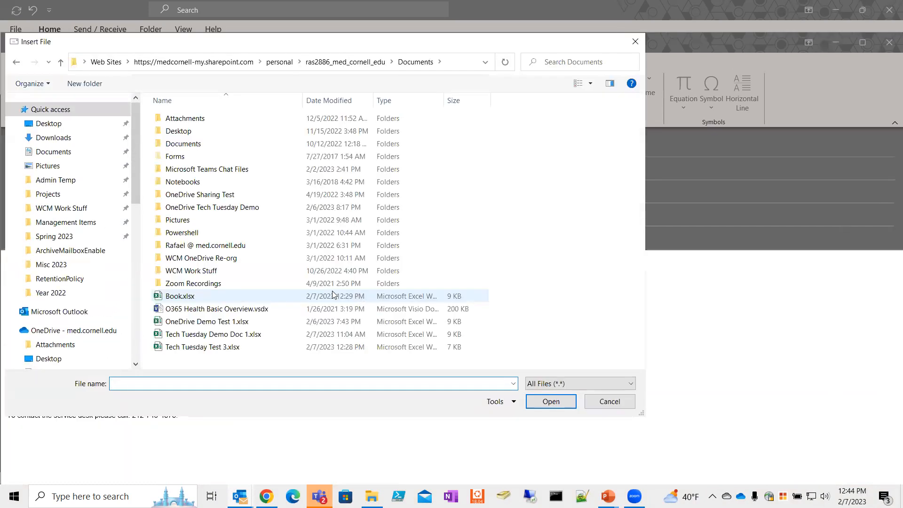
pyautogui.click(217, 297)
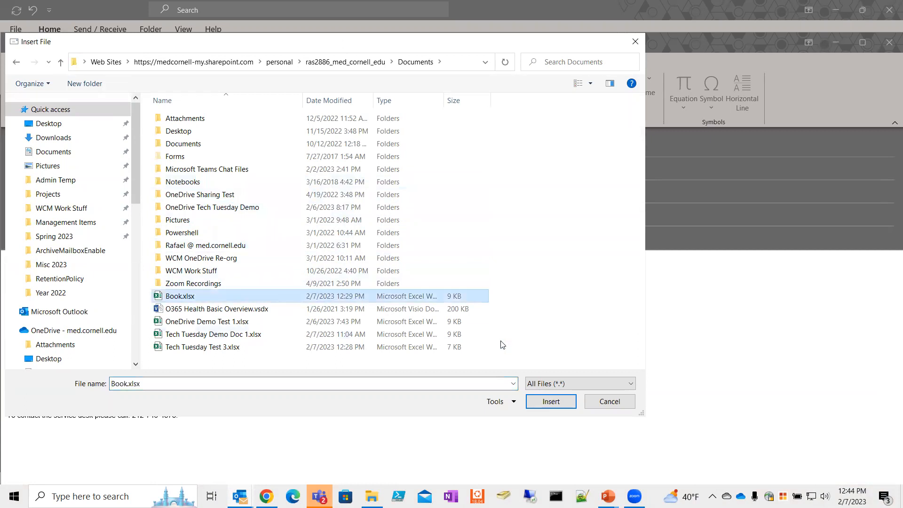
pyautogui.click(545, 401)
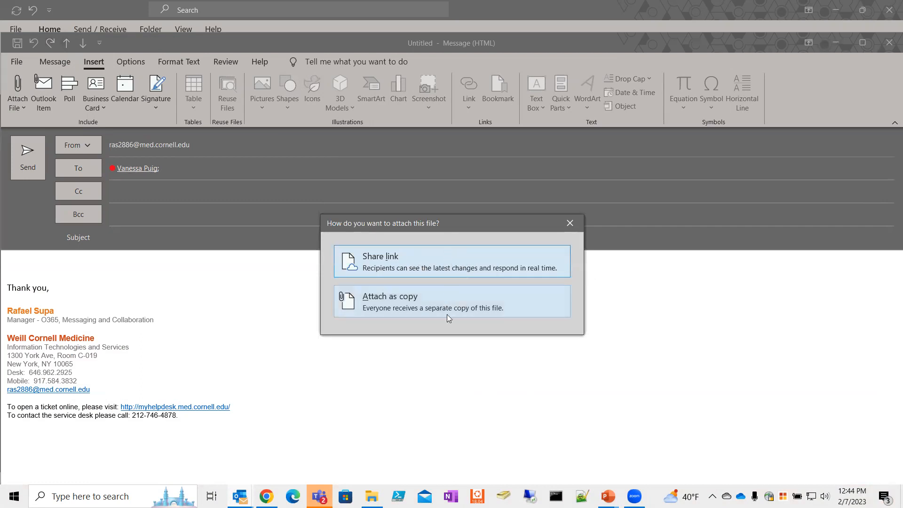
pyautogui.click(431, 259)
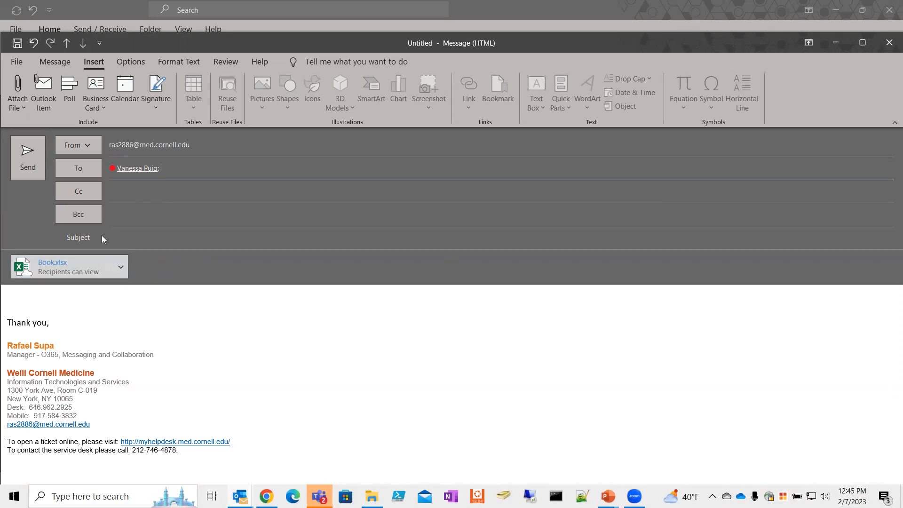
# Step: Discard the draft without saving and return to the inbox's Last Week messages
pyautogui.click(75, 271)
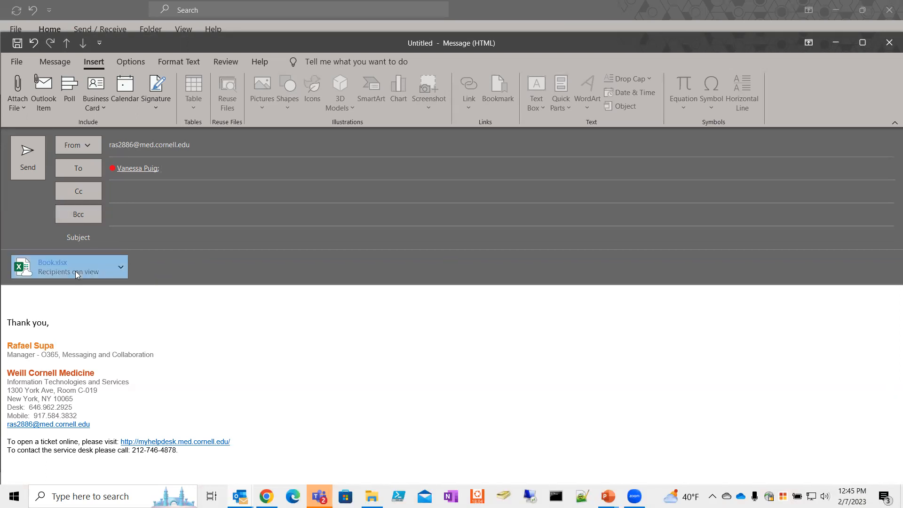
pyautogui.moveTo(78, 274)
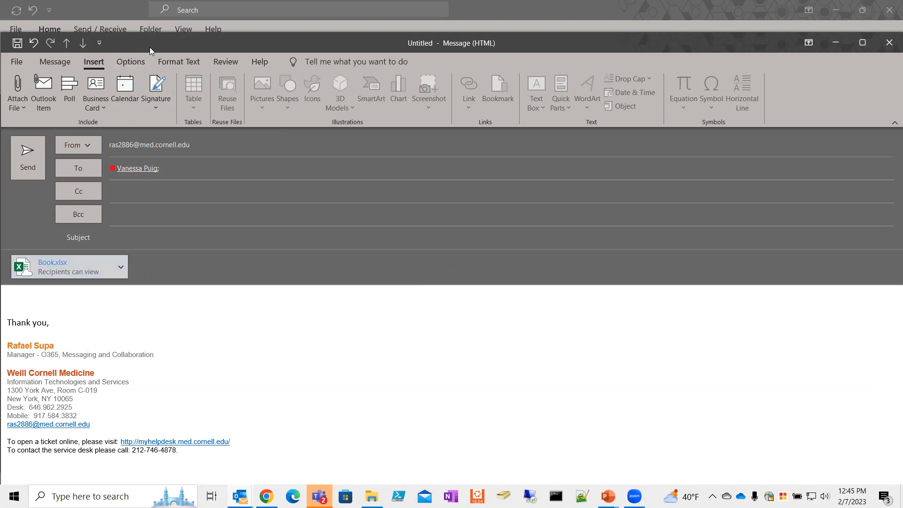
pyautogui.moveTo(149, 47); pyautogui.dragTo(158, 54)
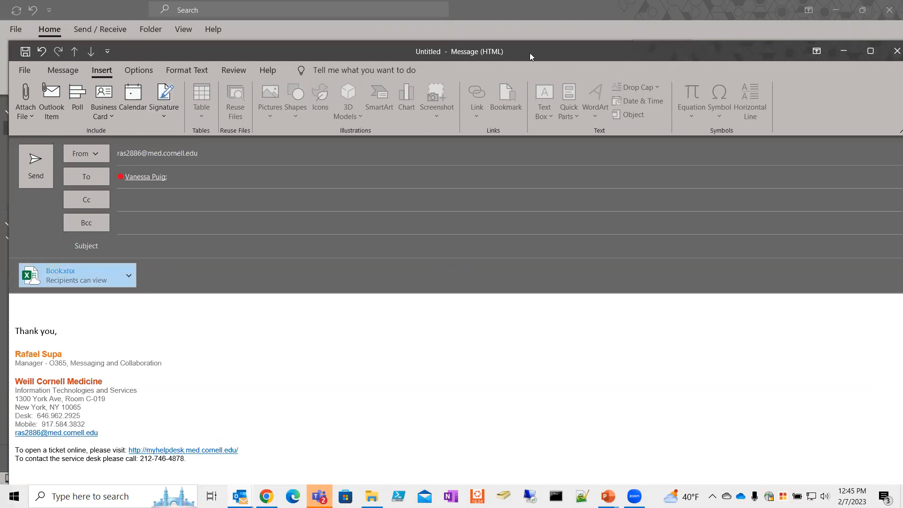
pyautogui.moveTo(597, 49); pyautogui.dragTo(581, 50)
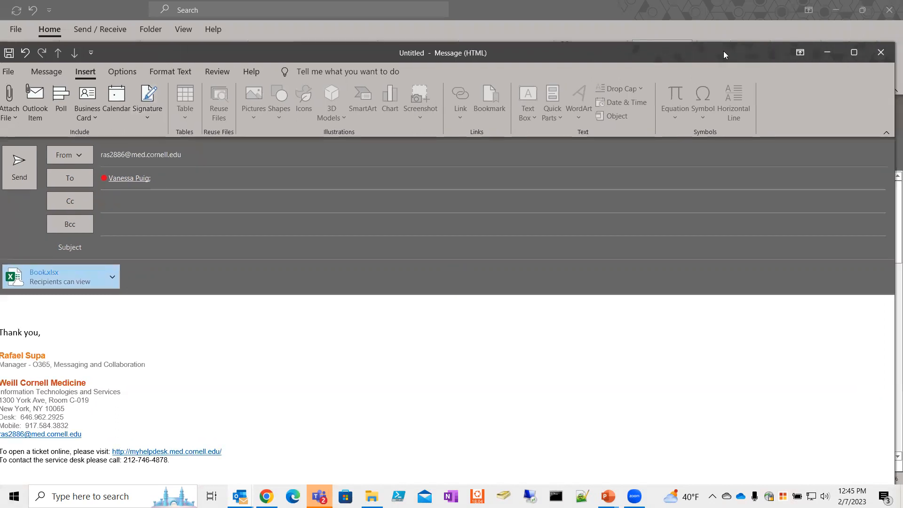
pyautogui.click(880, 53)
pyautogui.click(457, 281)
pyautogui.click(460, 296)
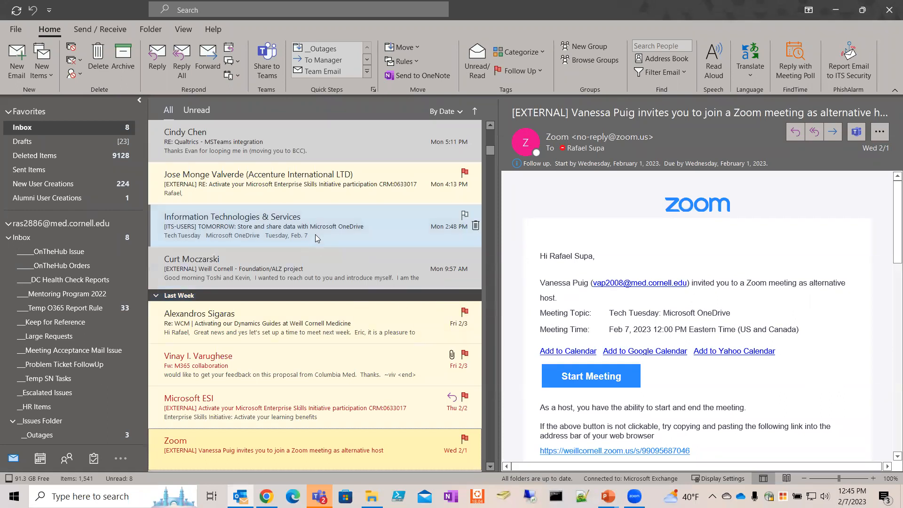
# Step: Minimize Outlook and bring the browser's OneDrive My files page, listing Book.xlsx, into view
pyautogui.click(837, 13)
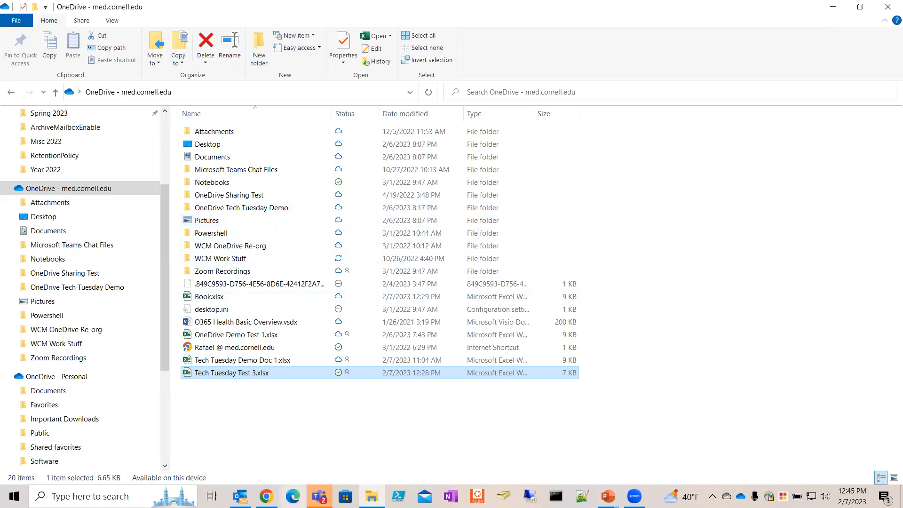
pyautogui.click(267, 496)
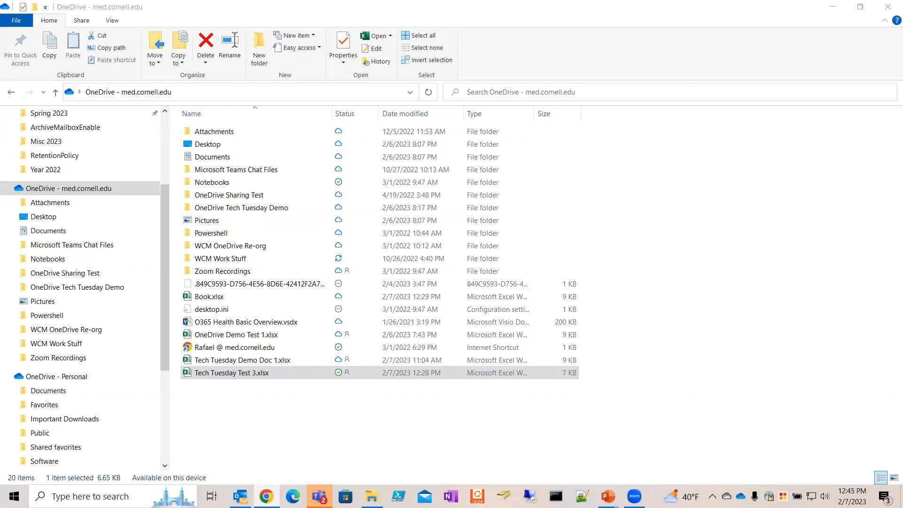
pyautogui.moveTo(723, 110); pyautogui.dragTo(651, 66)
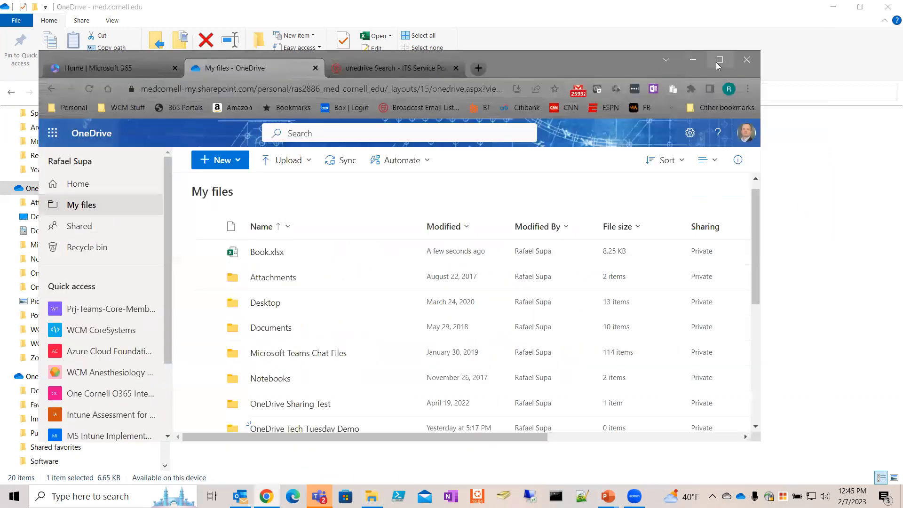
# Step: Maximize the browser, view the Recycle bin, then go back to Home's Recent files
pyautogui.click(719, 61)
pyautogui.click(34, 189)
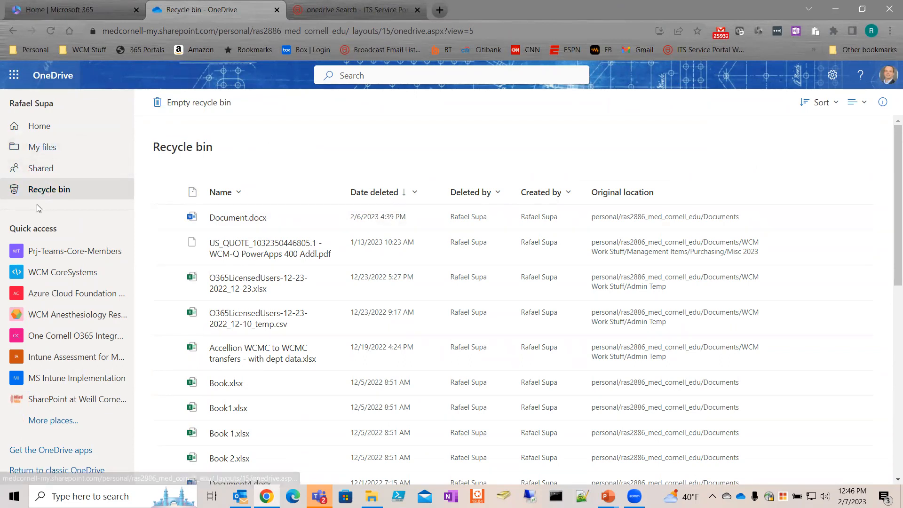
pyautogui.click(28, 133)
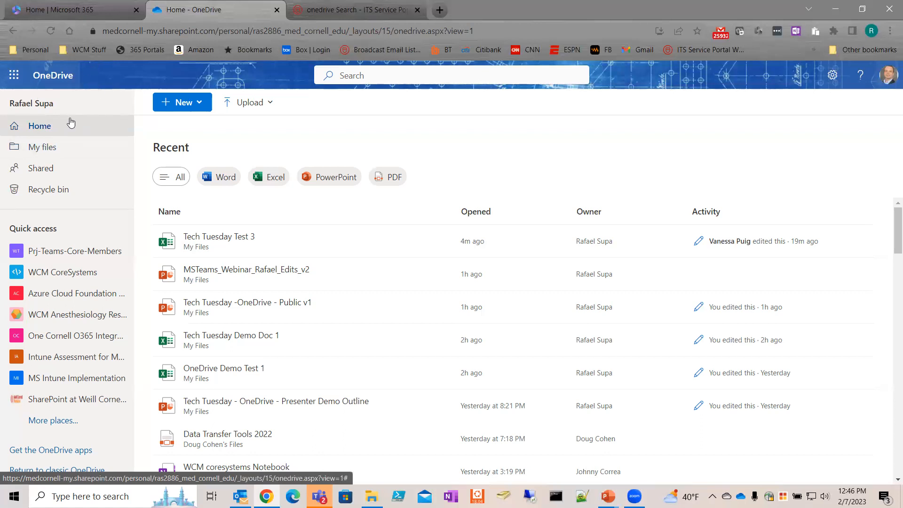
# Step: Open Shared and list files shared by you, such as AuditReport.xlsx
pyautogui.click(52, 173)
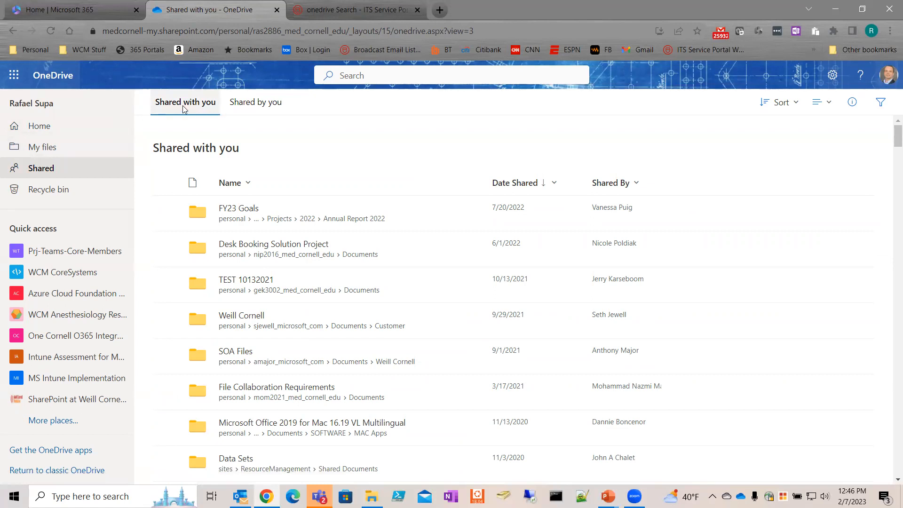
pyautogui.click(253, 106)
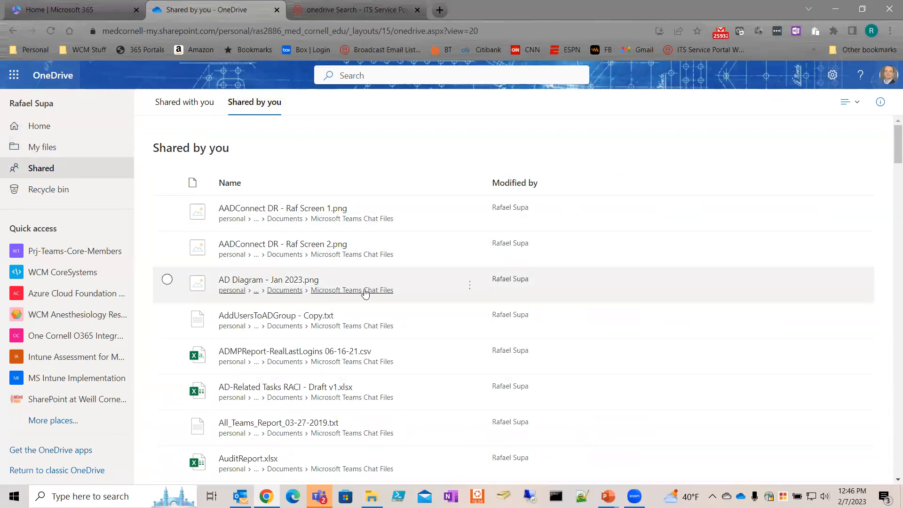
pyautogui.scroll(-3, 343, 264)
pyautogui.scroll(4, 331, 228)
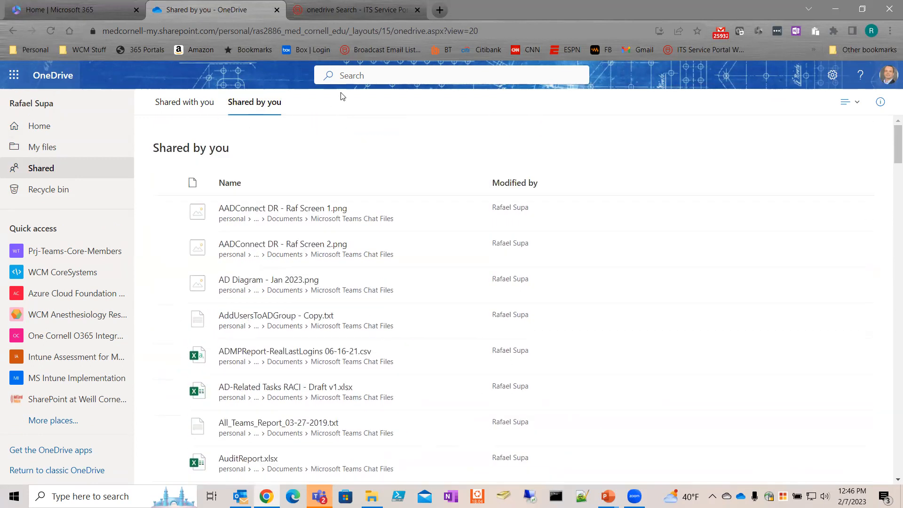
# Step: Preview the list layout options and the Shared by you details pane, then close both
pyautogui.click(348, 74)
pyautogui.click(854, 102)
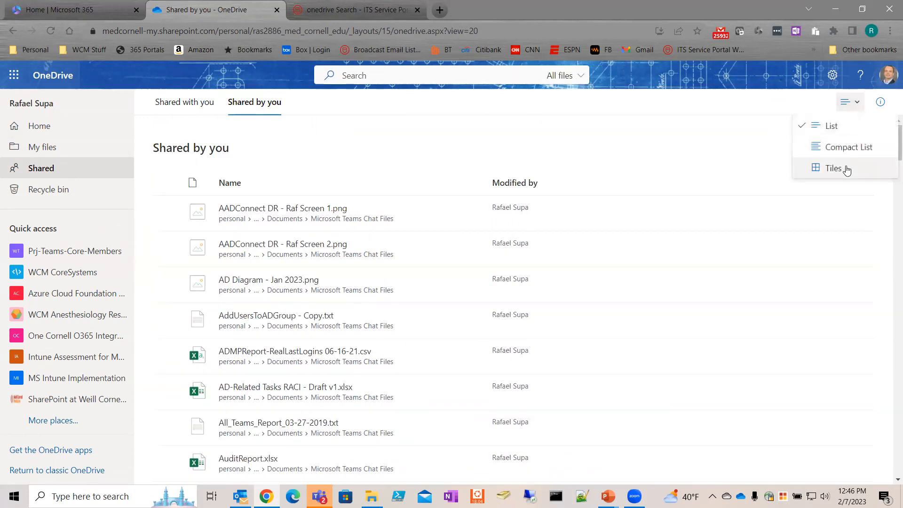
pyautogui.click(841, 102)
pyautogui.click(880, 101)
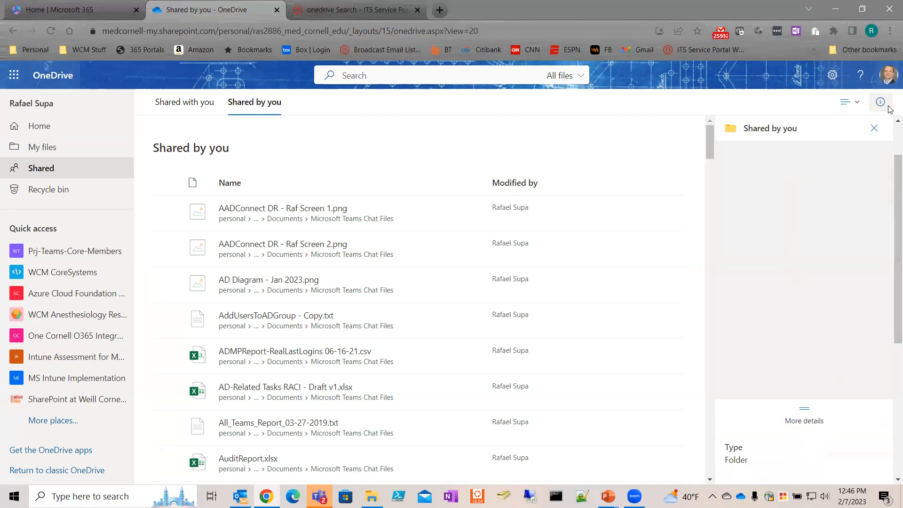
pyautogui.click(874, 128)
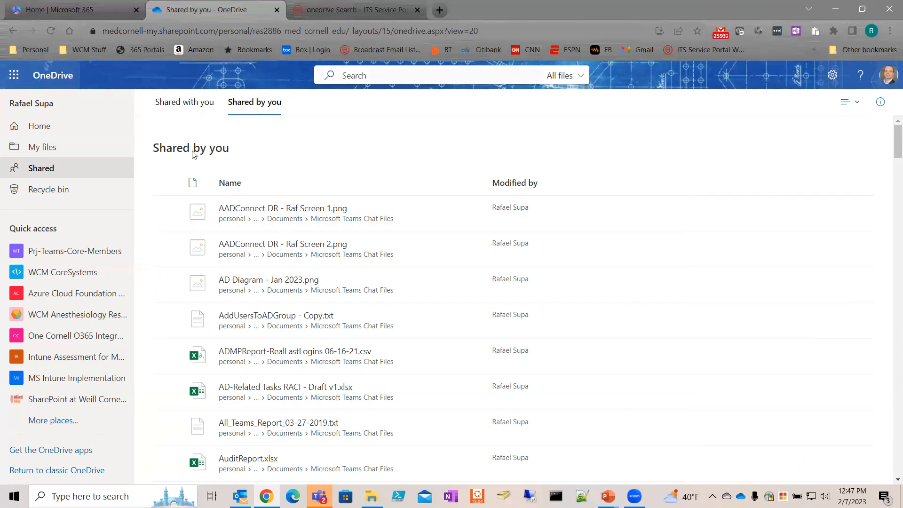
pyautogui.click(185, 106)
pyautogui.click(246, 108)
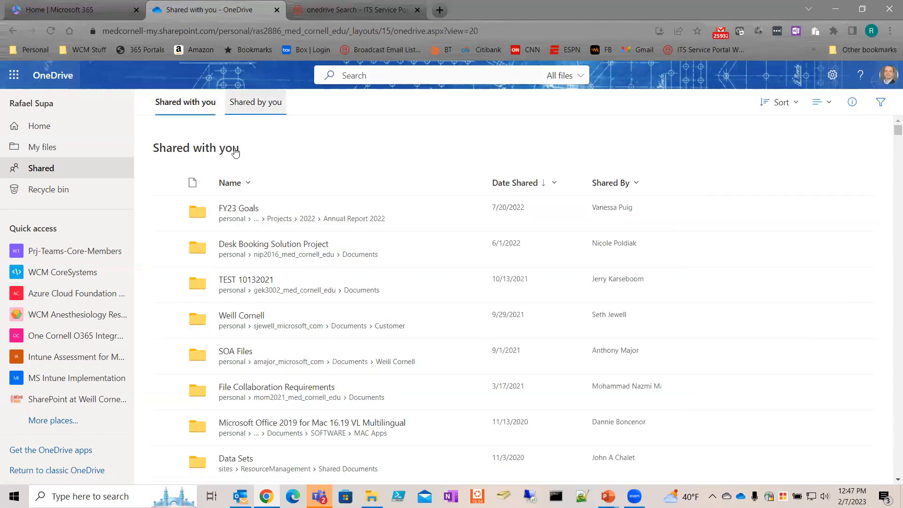
pyautogui.click(168, 209)
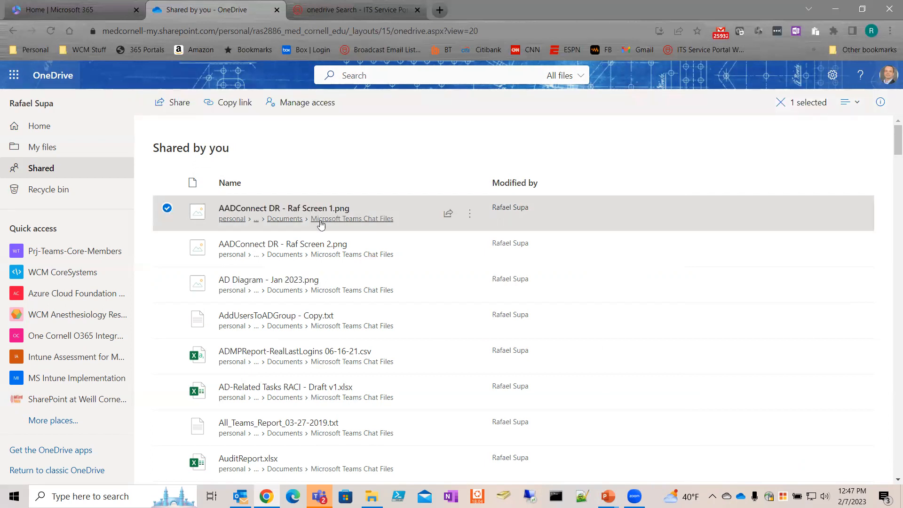
pyautogui.moveTo(270, 216)
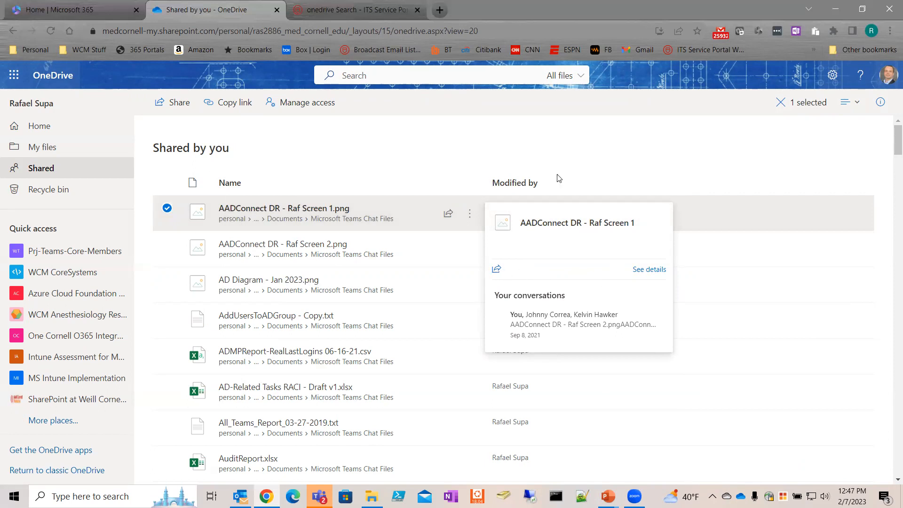
pyautogui.click(520, 161)
pyautogui.click(471, 217)
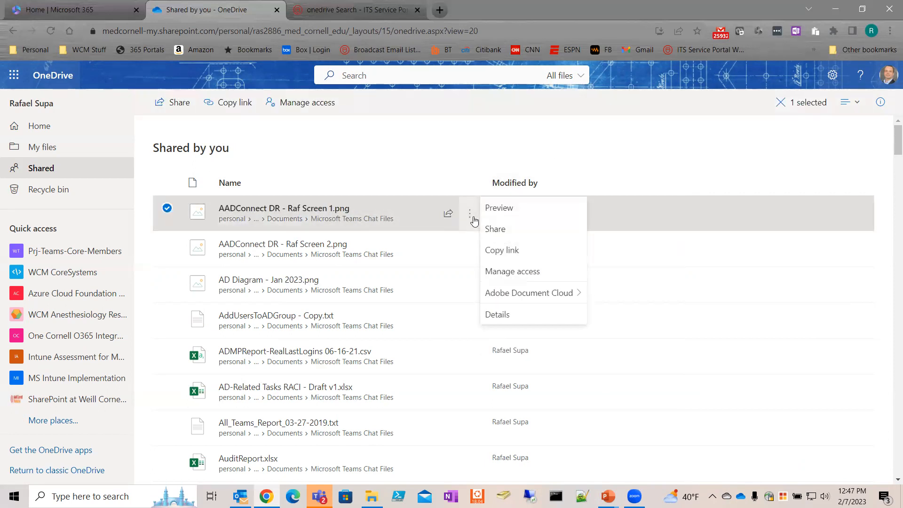
pyautogui.click(508, 272)
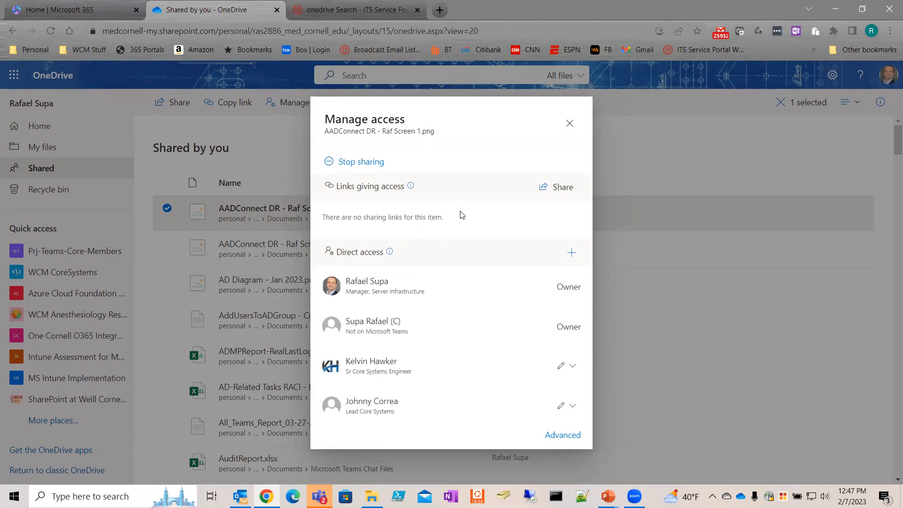
pyautogui.click(568, 125)
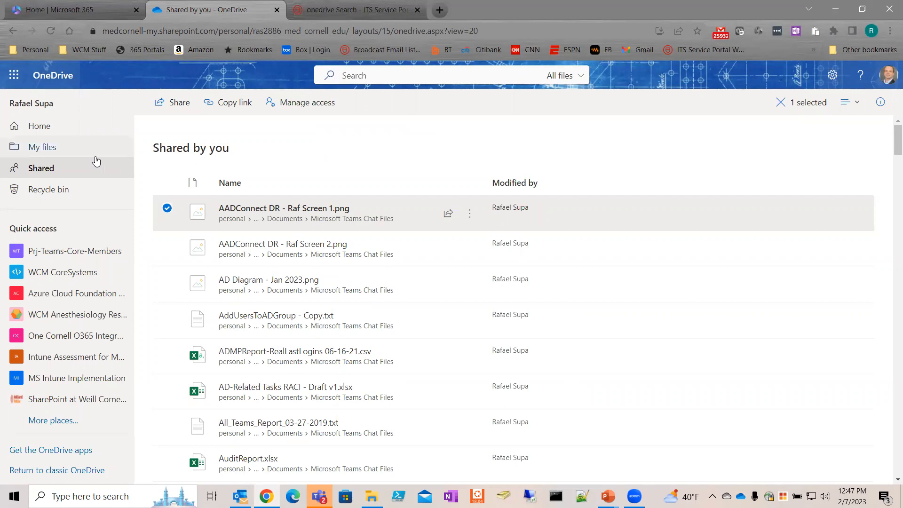
# Step: Open My files, then return to File Explorer's synced OneDrive work folder with 20 items
pyautogui.click(42, 148)
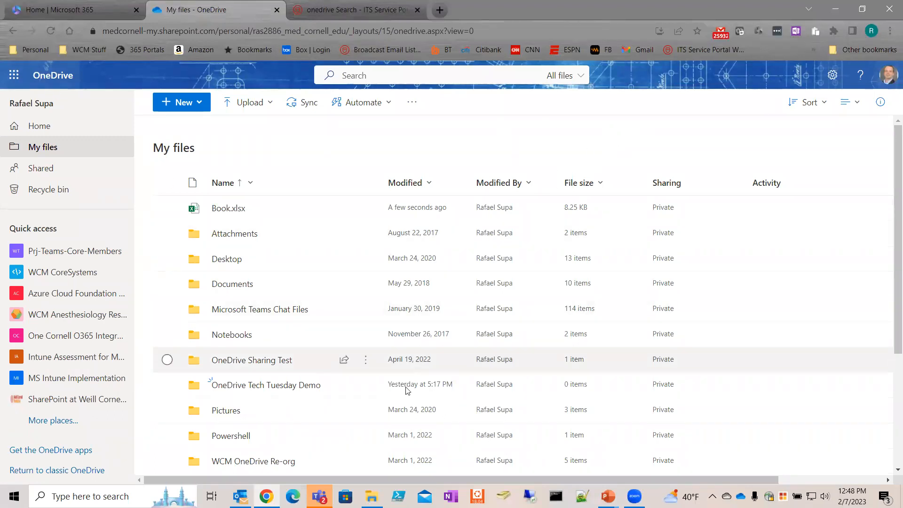
pyautogui.click(371, 496)
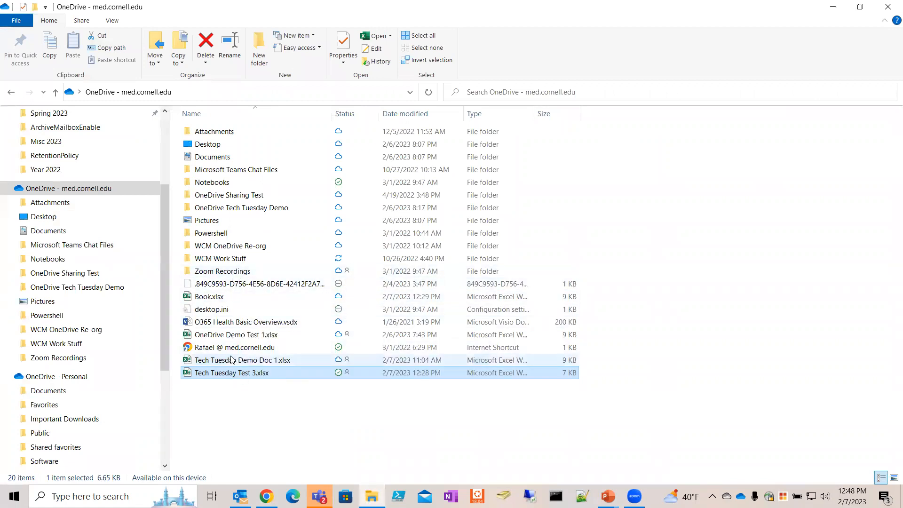
# Step: View and dismiss the OneDrive menu for Tech Tuesday Test 3.xlsx, then return to Chrome
pyautogui.rightClick(234, 375)
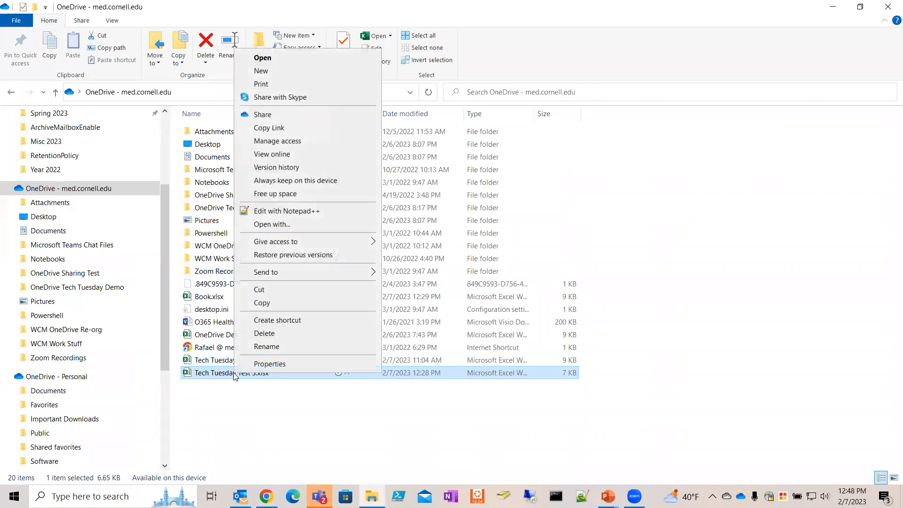
pyautogui.click(281, 308)
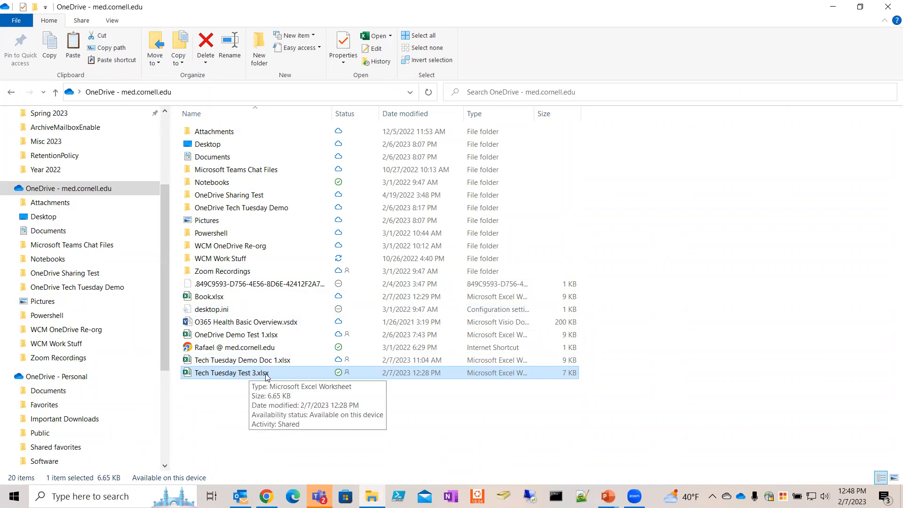
pyautogui.click(266, 496)
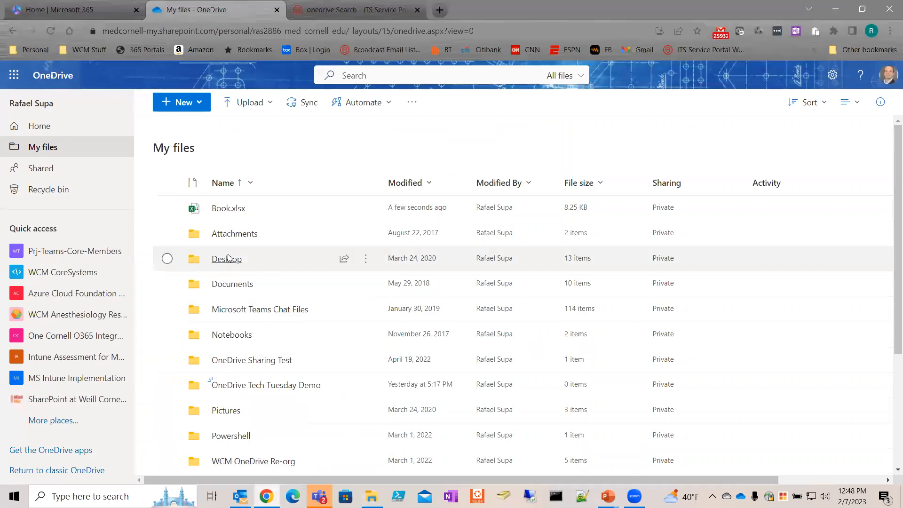
# Step: Show the more-actions menu for Book.xlsx, then dismiss it and deselect the file
pyautogui.click(300, 212)
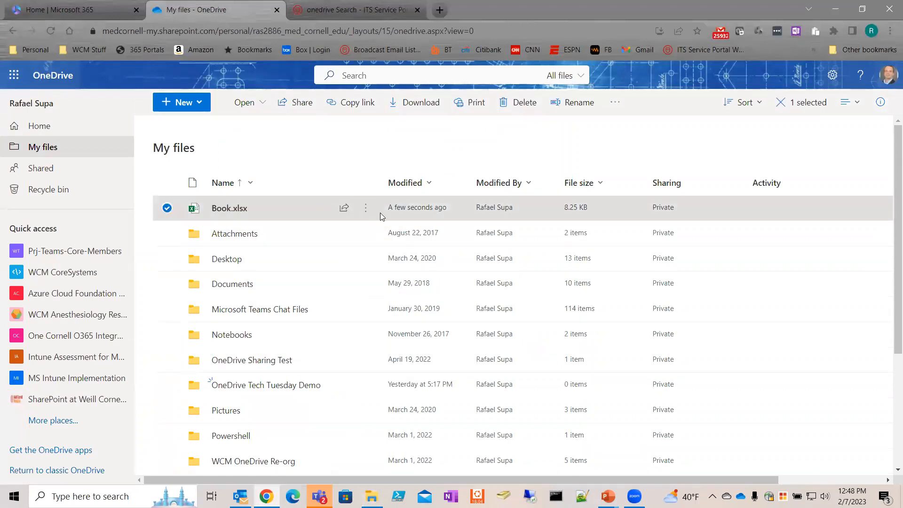
pyautogui.click(367, 216)
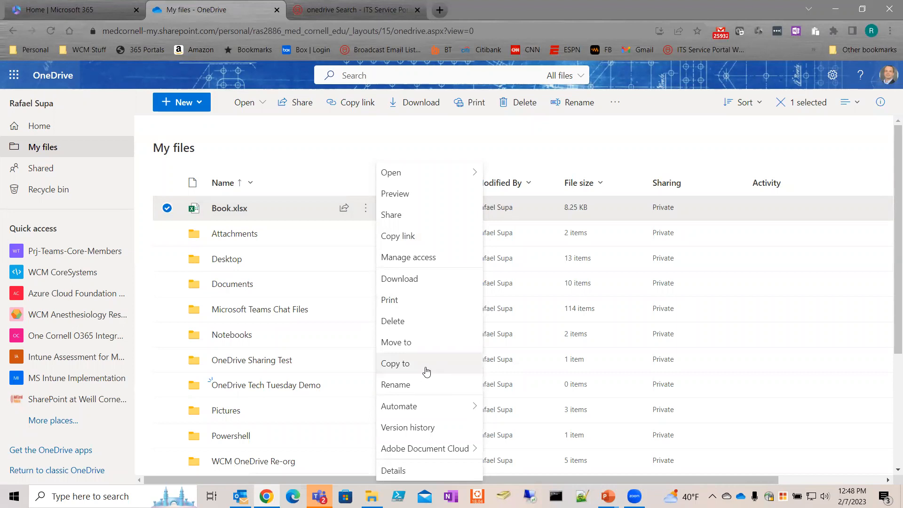
pyautogui.moveTo(420, 398)
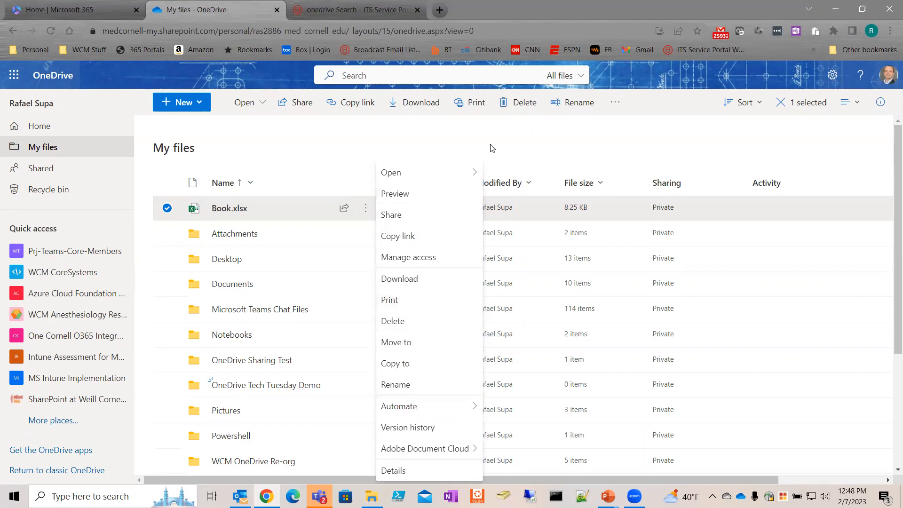
pyautogui.click(619, 144)
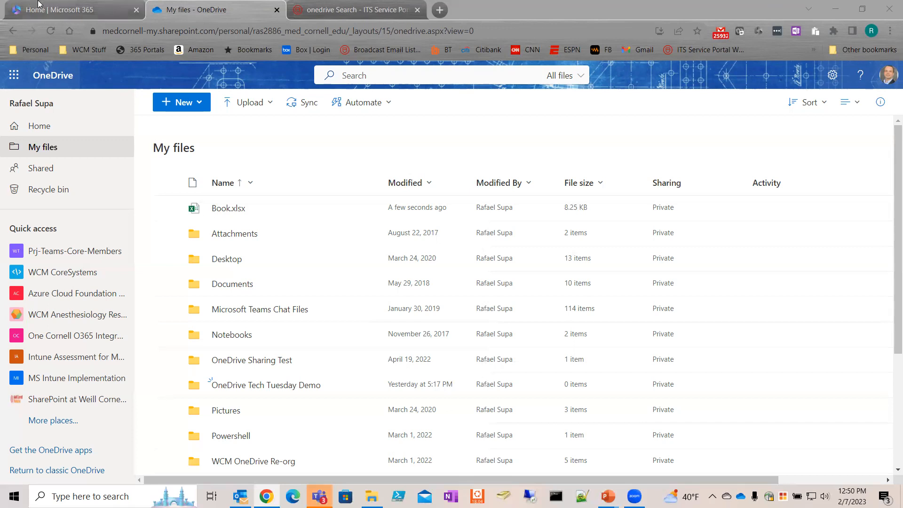
pyautogui.moveTo(39, 4)
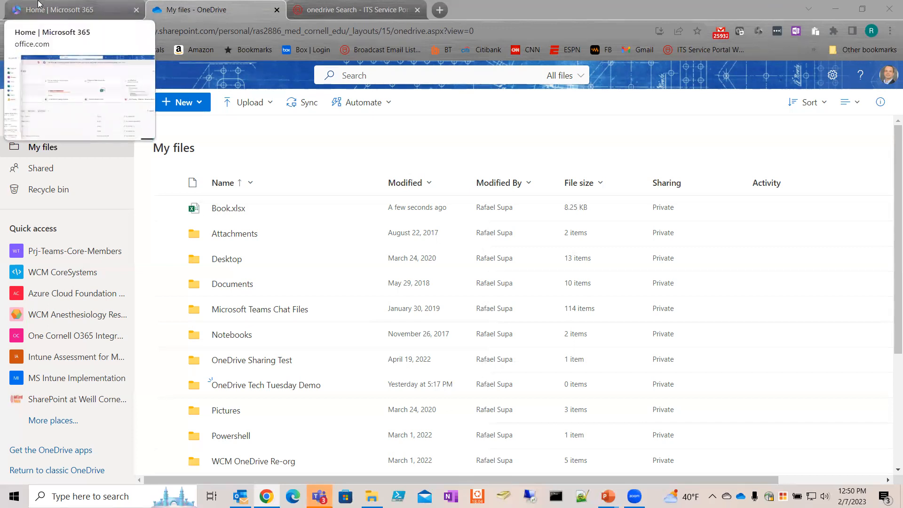